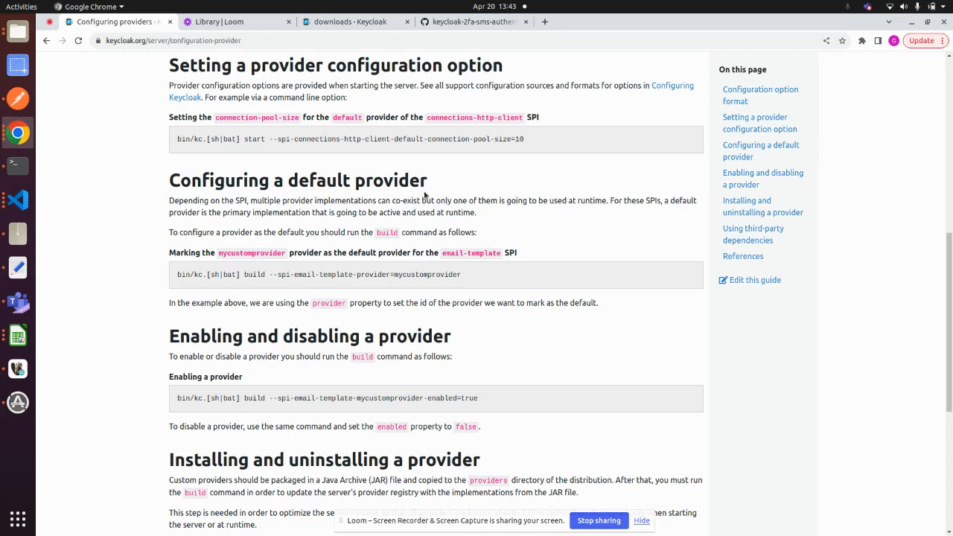
# - Show the keycloak-2fa-sms-authenticator repository, and in the terminal enter Keycloak's providers folder and list its files
pyautogui.click(469, 23)
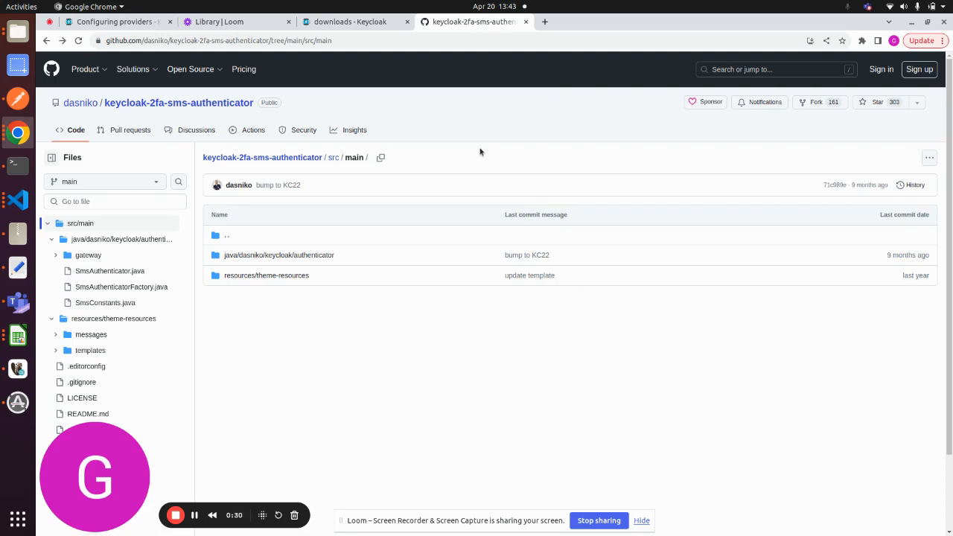
pyautogui.click(18, 163)
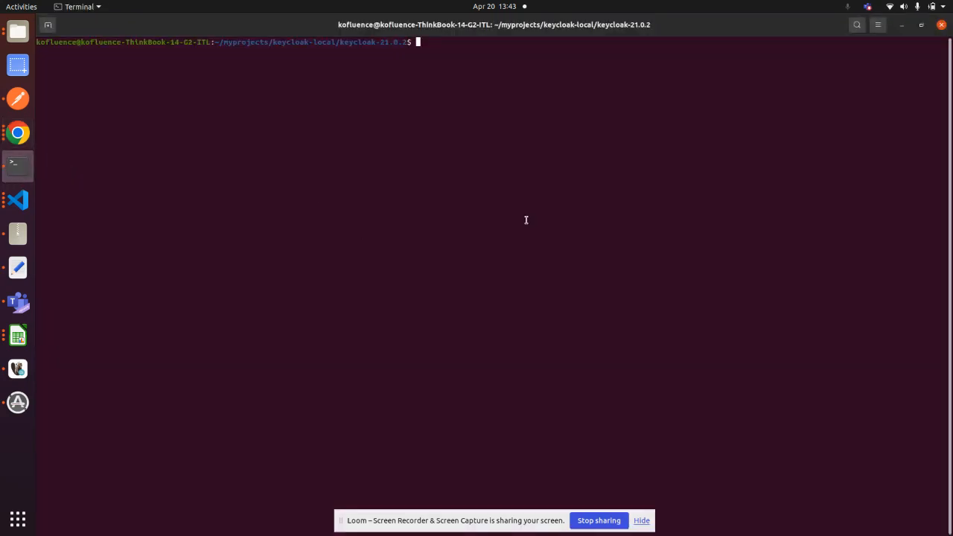
pyautogui.write('cd p')
pyautogui.press('Tab')
pyautogui.press('Return')
pyautogui.write('ls')
pyautogui.press('Return')
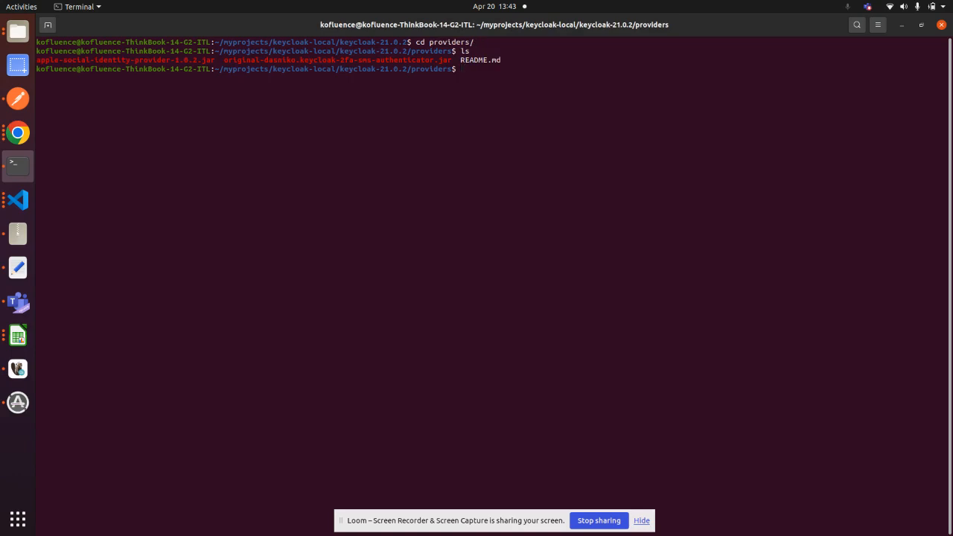
# - Review the build command for enabling a provider on the Configuring providers documentation page in the browser
pyautogui.click(17, 133)
pyautogui.click(116, 21)
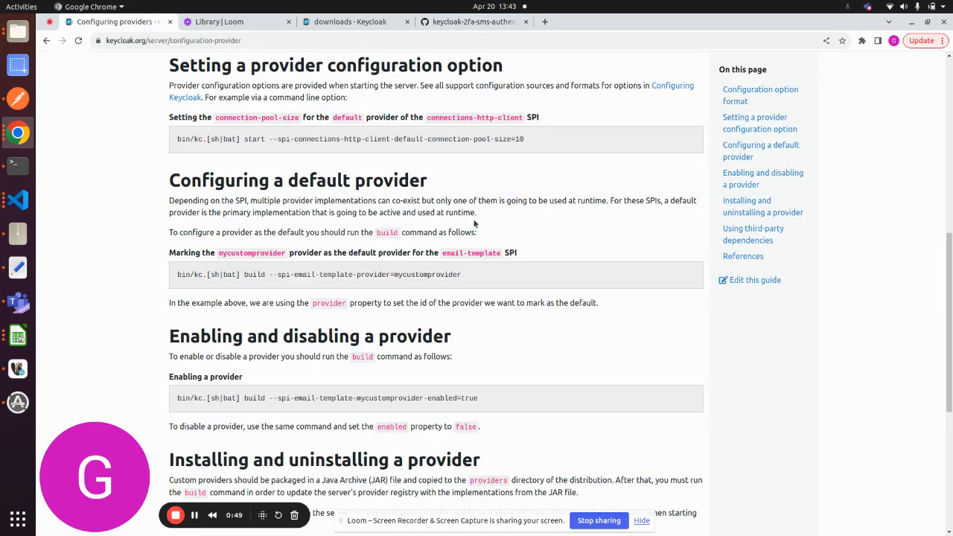
pyautogui.doubleClick(410, 394)
pyautogui.click(542, 370)
# - In the terminal, return to the keycloak-21.0.2 folder and start the server with bin/kc.sh start-dev
pyautogui.click(18, 164)
pyautogui.write('cd -')
pyautogui.press('Return')
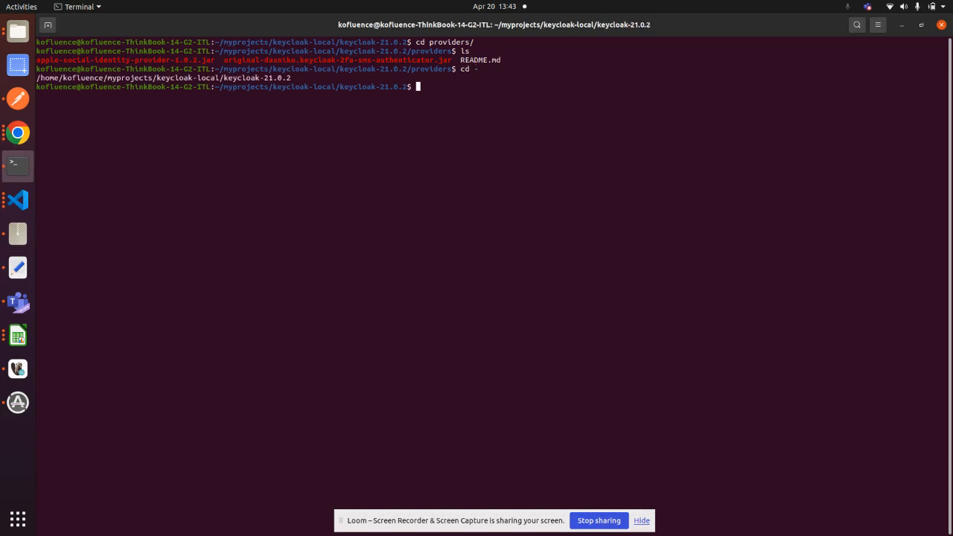
pyautogui.write('ls')
pyautogui.press('Up')
pyautogui.press('Up')
pyautogui.press('Up')
pyautogui.press('Up')
pyautogui.press('Up')
pyautogui.press('Up')
pyautogui.press('Return')
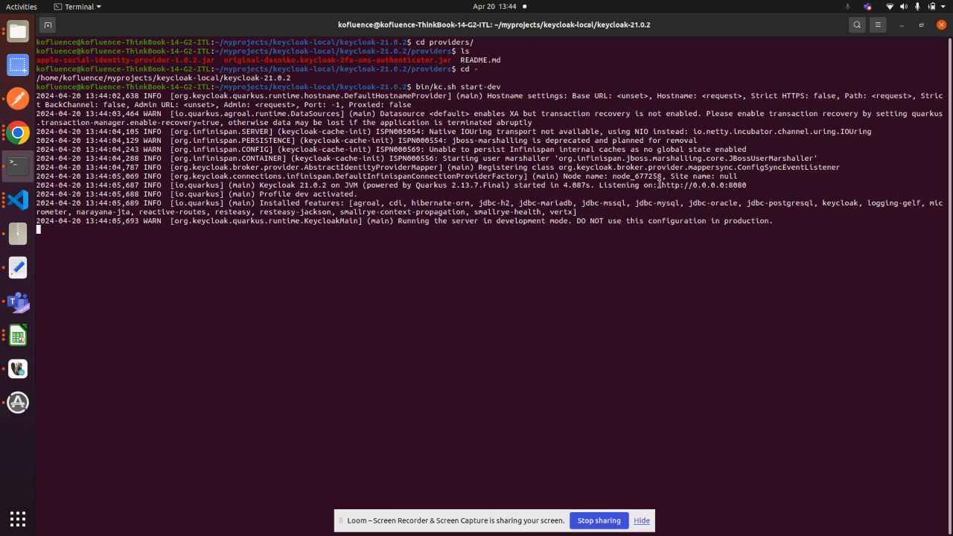
# - Open 0.0.0.0:8080 in a new browser tab and go to the Keycloak Administration Console
pyautogui.moveTo(660, 185); pyautogui.dragTo(745, 184)
pyautogui.click(18, 133)
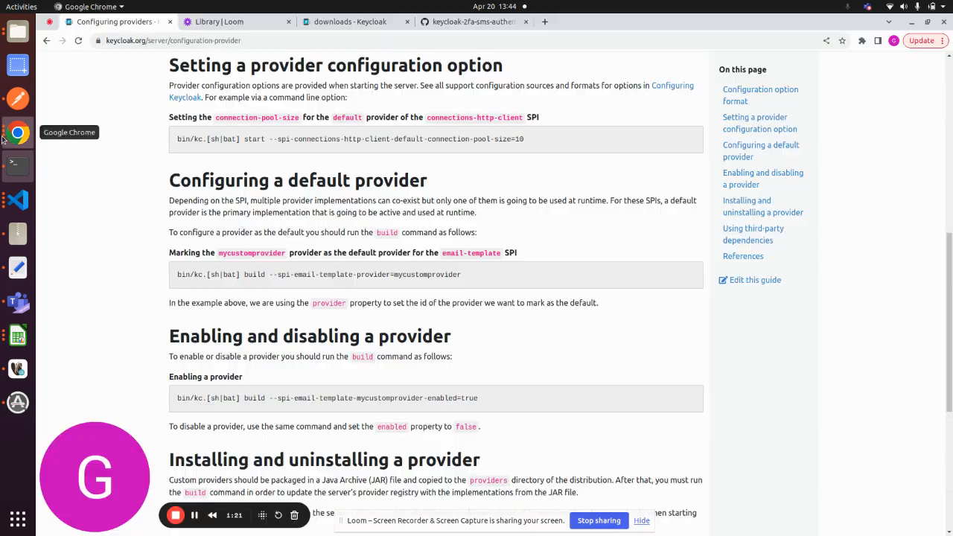
pyautogui.click(544, 22)
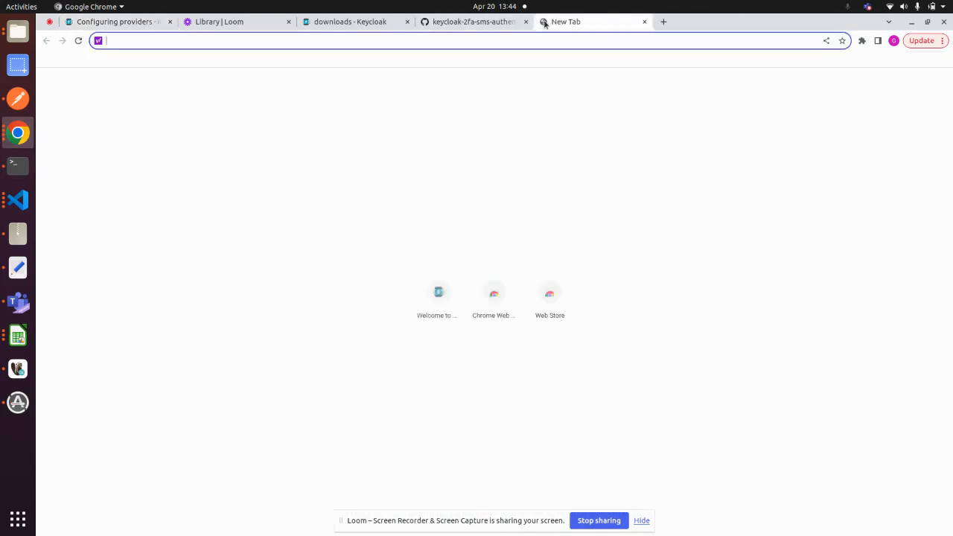
pyautogui.write('0.0.0.0:8080')
pyautogui.press('Return')
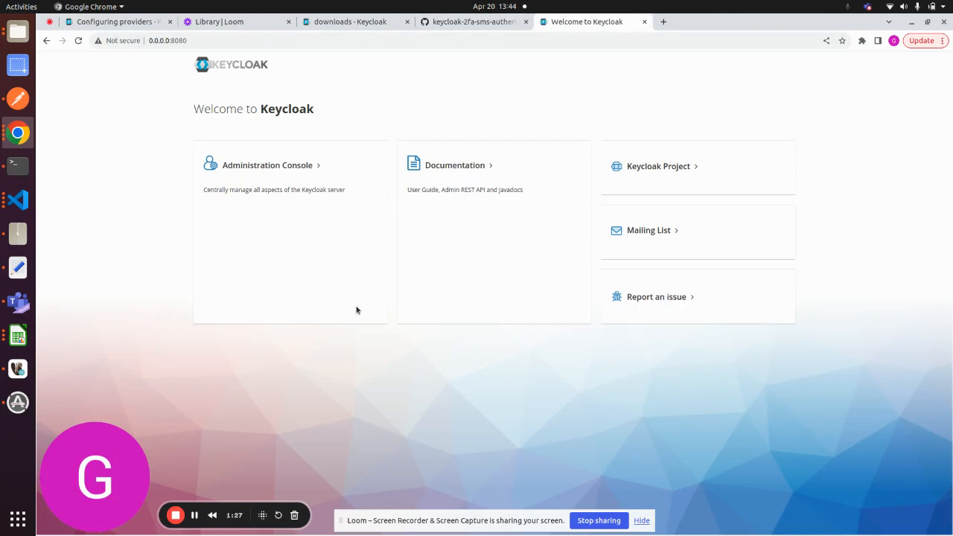
pyautogui.click(283, 166)
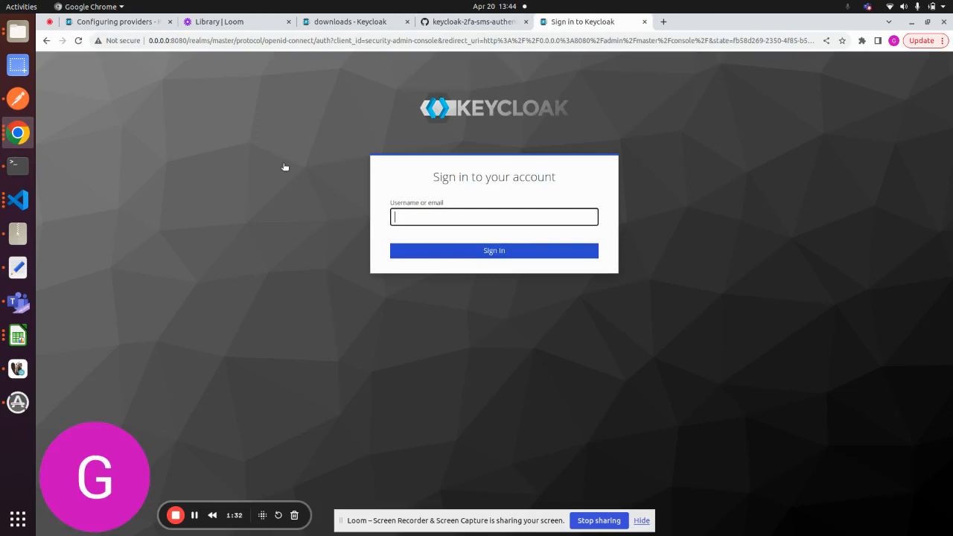
# - Enter the existing admin user's phone number as the username and submit the sign-in form
pyautogui.write('9999999999')
pyautogui.click(484, 252)
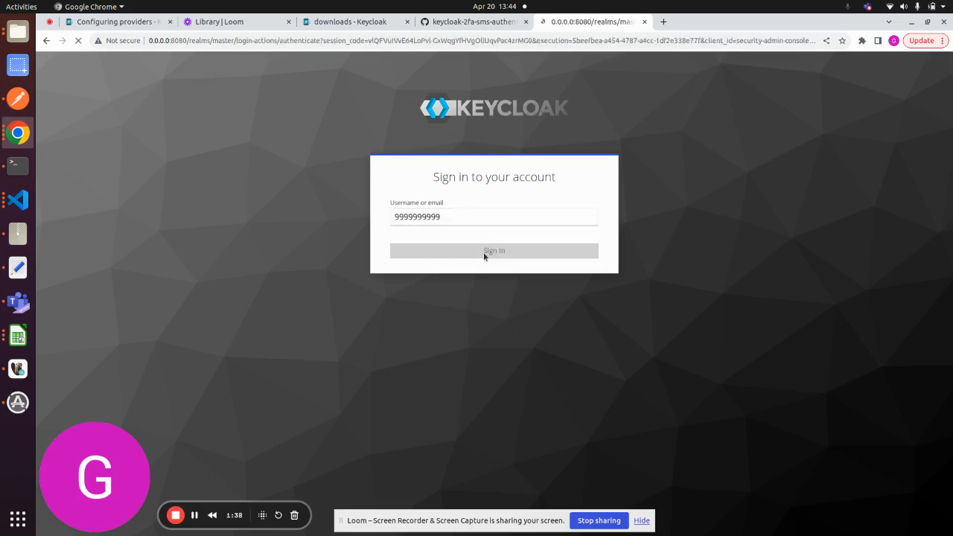
# - Copy the SMS verification code from the server log in the terminal and submit it on the browser's code page
pyautogui.click(17, 165)
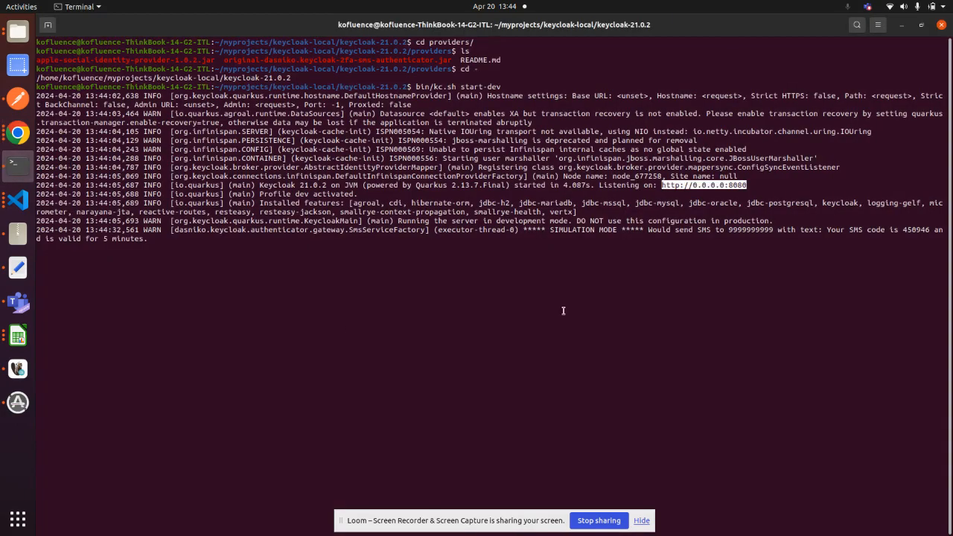
pyautogui.doubleClick(911, 231)
pyautogui.hotkey('ctrl', 'c')
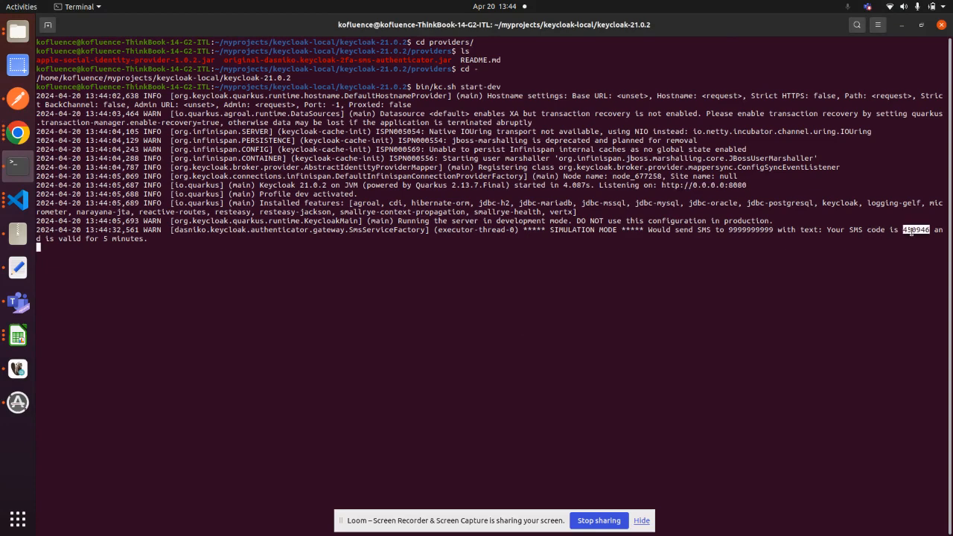
pyautogui.click(18, 132)
pyautogui.middleClick(401, 205)
pyautogui.click(522, 256)
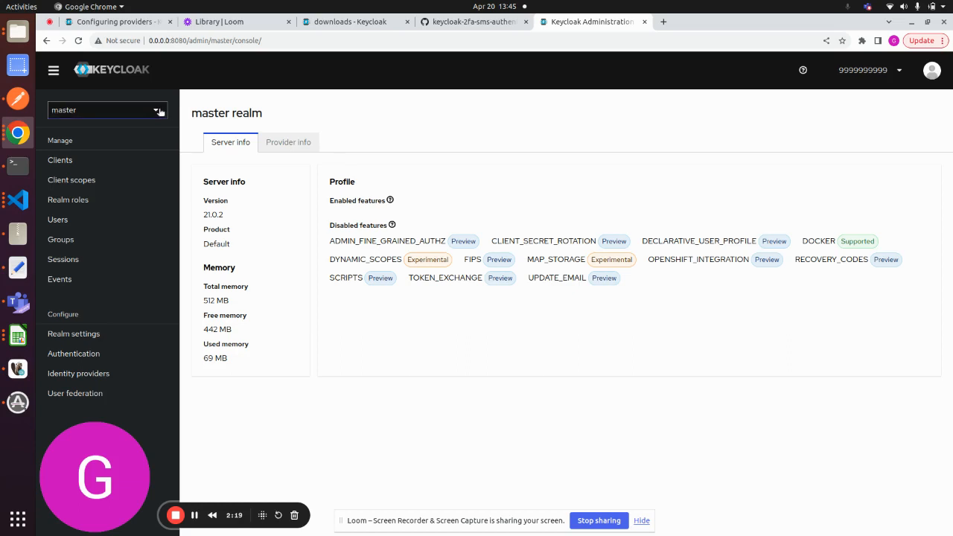
# - Create a new user in the master realm with a phone number as the username
pyautogui.click(80, 225)
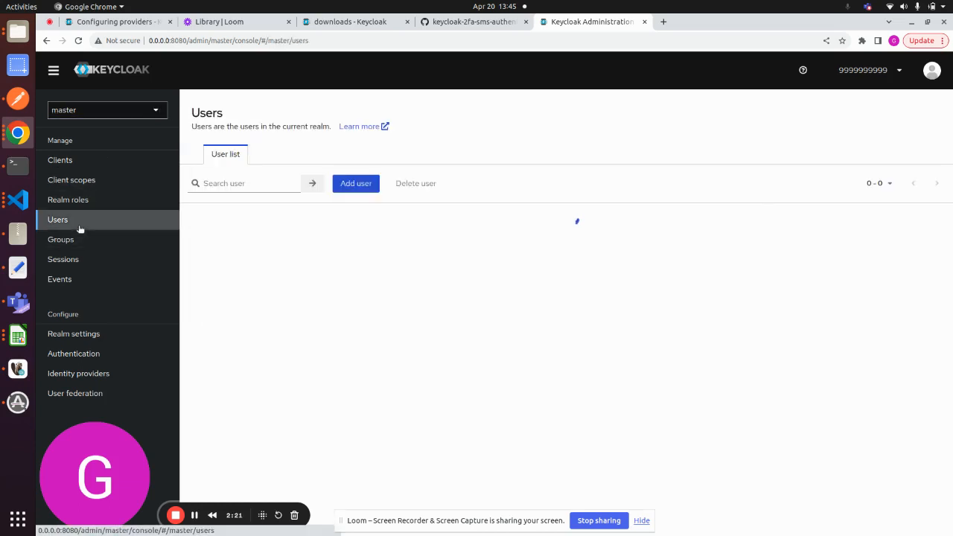
pyautogui.click(359, 184)
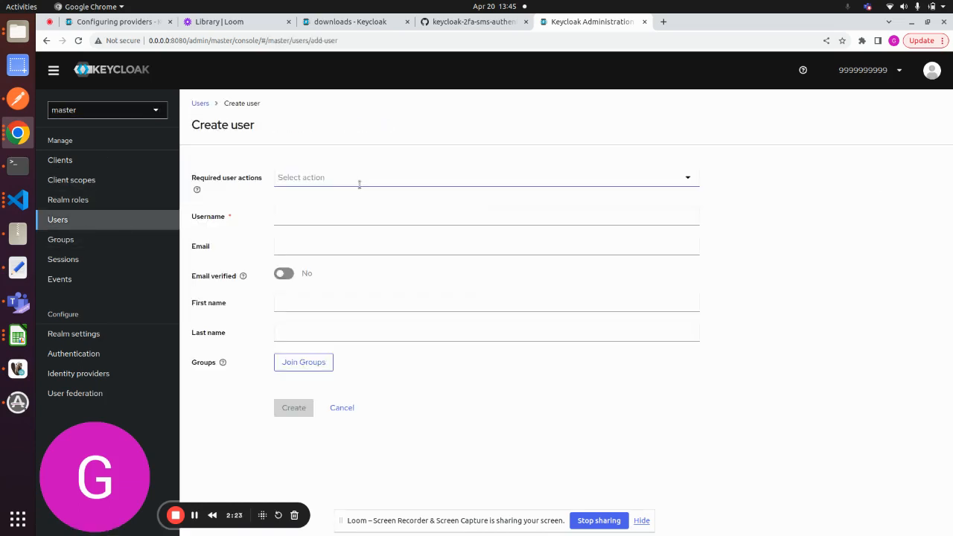
pyautogui.click(321, 218)
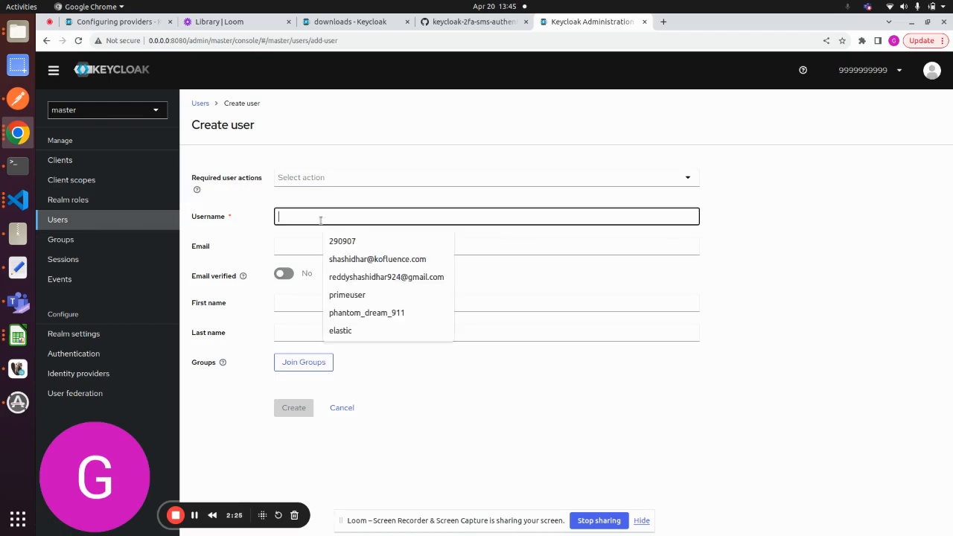
pyautogui.write('55555')
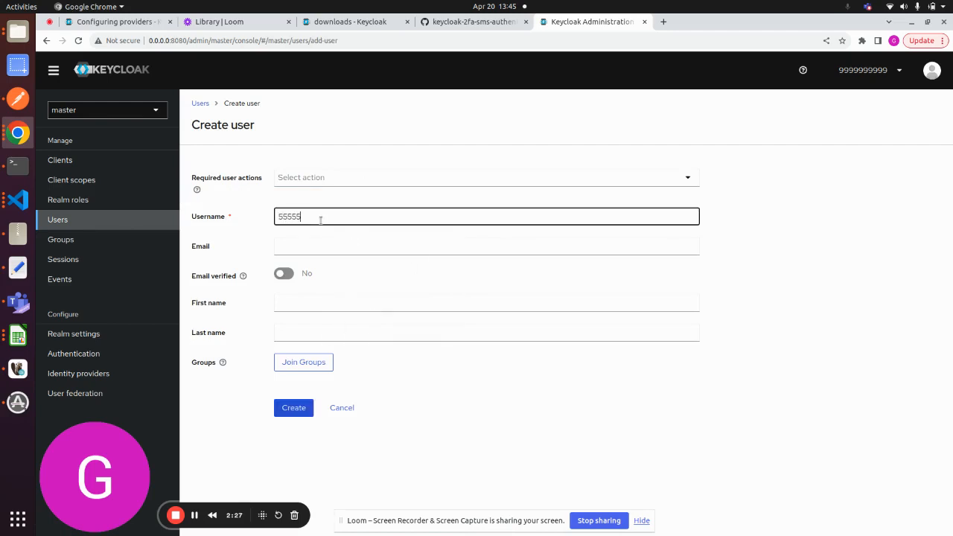
pyautogui.write('55555')
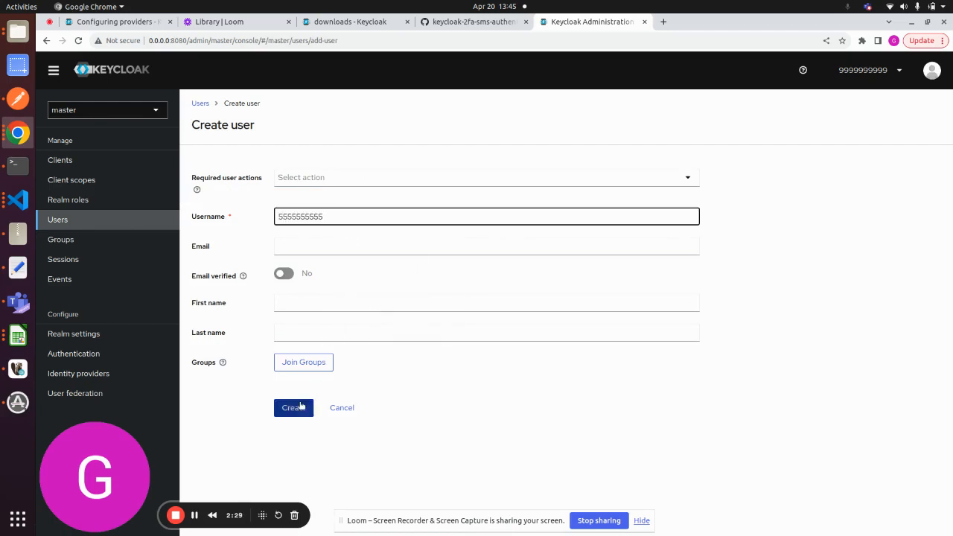
pyautogui.click(292, 410)
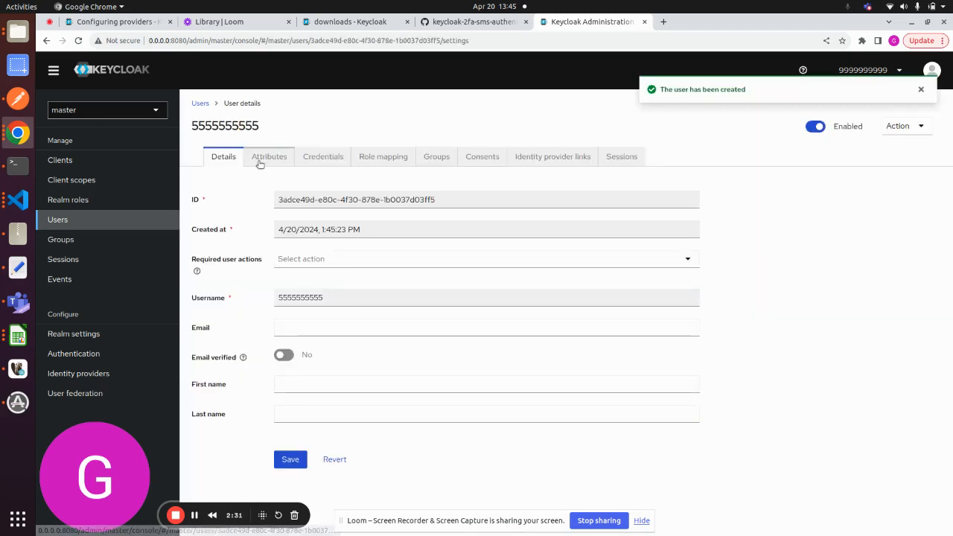
# - Add a mobile_number attribute holding the new user's phone number and save it
pyautogui.click(260, 159)
pyautogui.click(261, 209)
pyautogui.write('m')
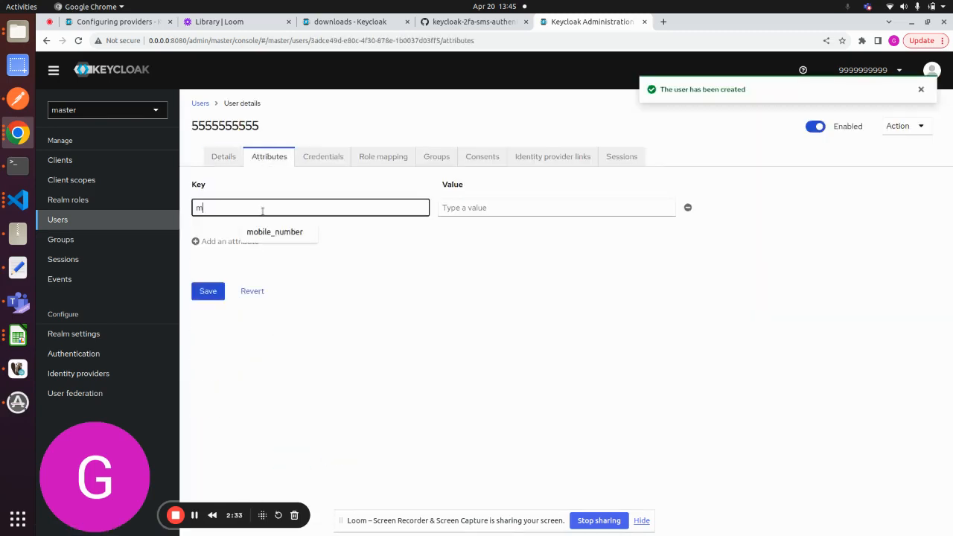
pyautogui.write('obile_number')
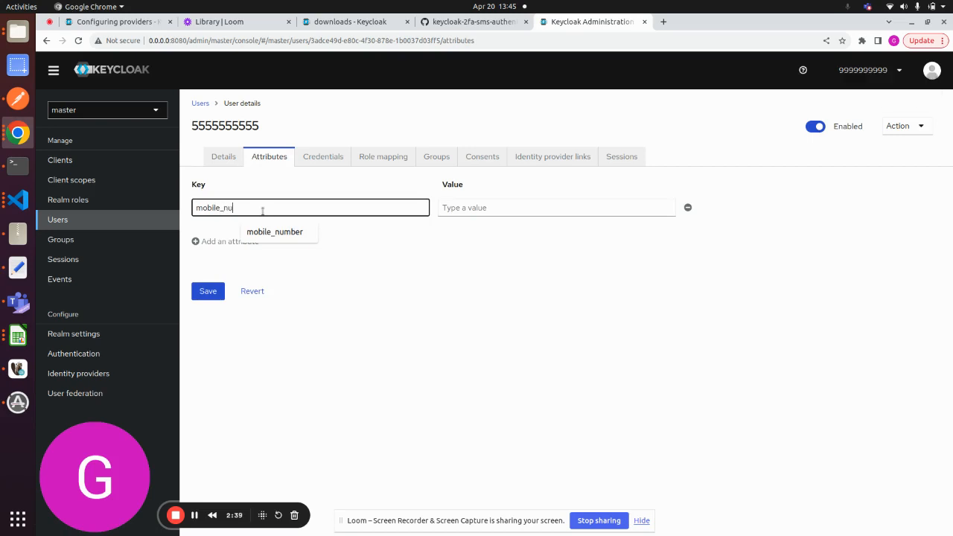
pyautogui.click(484, 208)
pyautogui.write('5555555555')
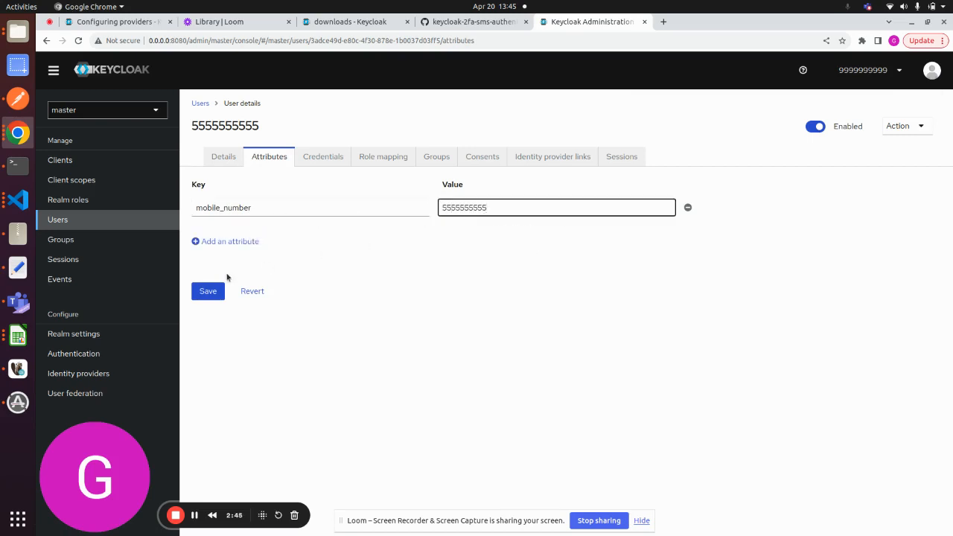
pyautogui.click(211, 289)
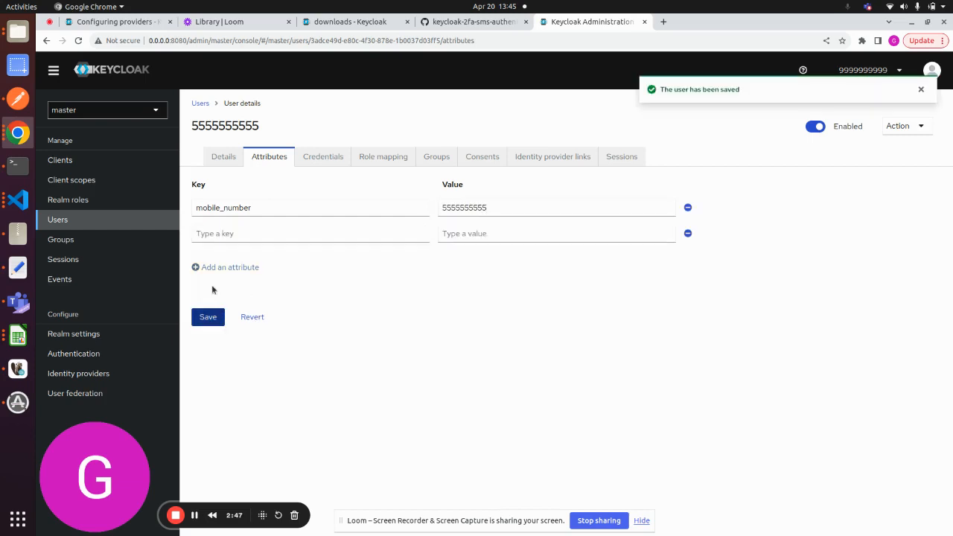
# - Assign the admin realm role to the new user
pyautogui.click(379, 162)
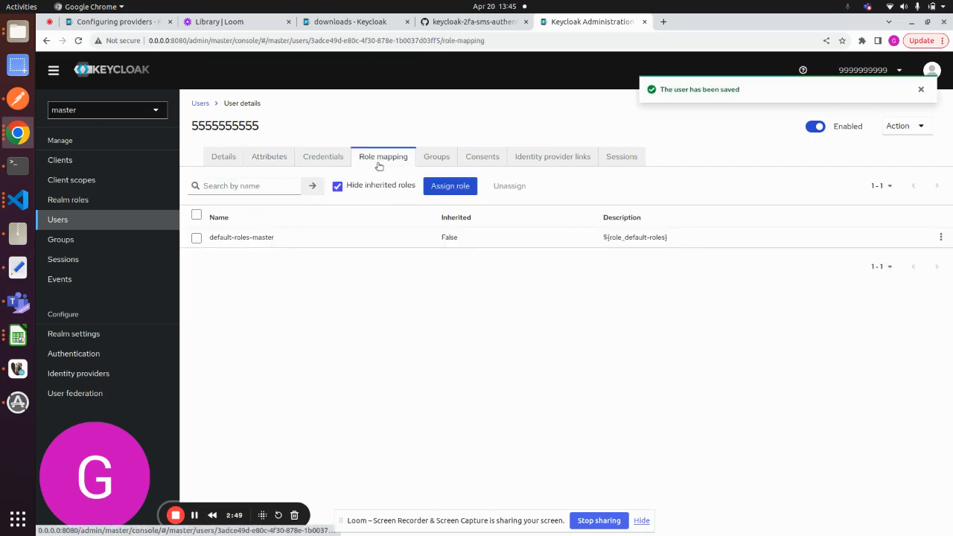
pyautogui.click(449, 187)
pyautogui.click(245, 271)
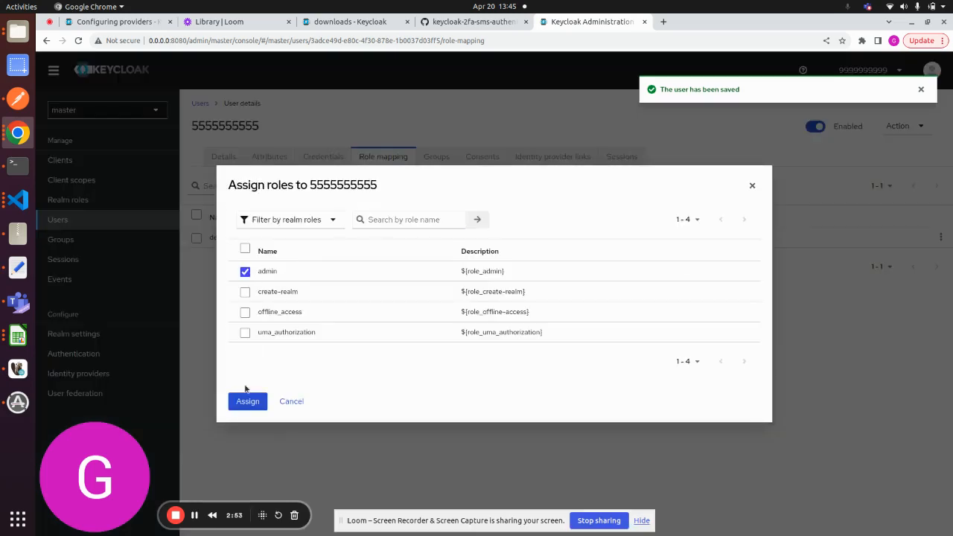
pyautogui.click(243, 405)
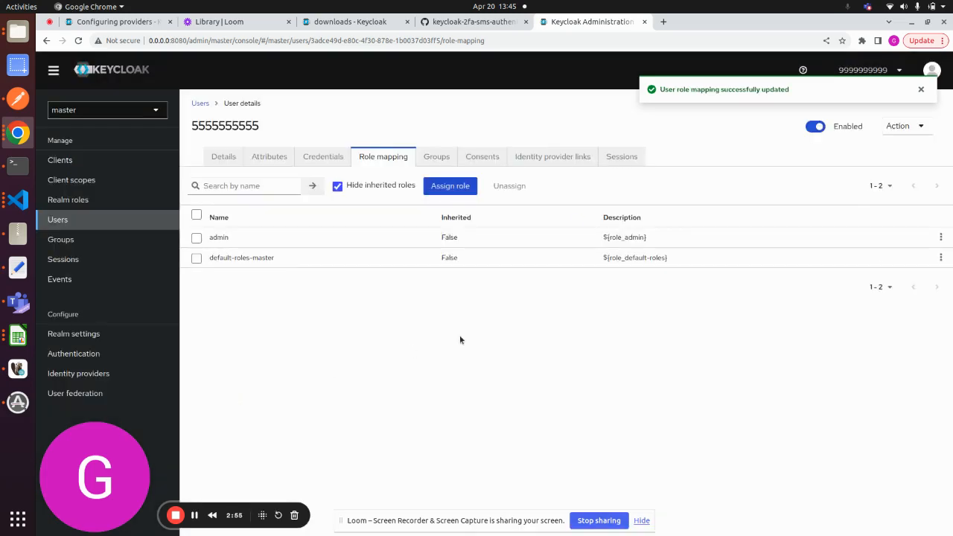
# - Check the new user's details and attributes, and sign out of the Administration Console
pyautogui.click(224, 158)
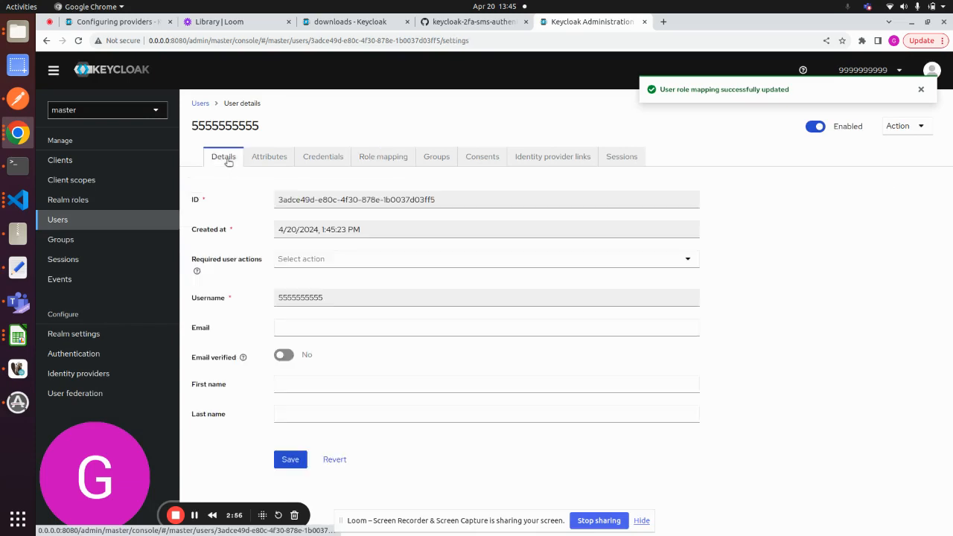
pyautogui.click(282, 161)
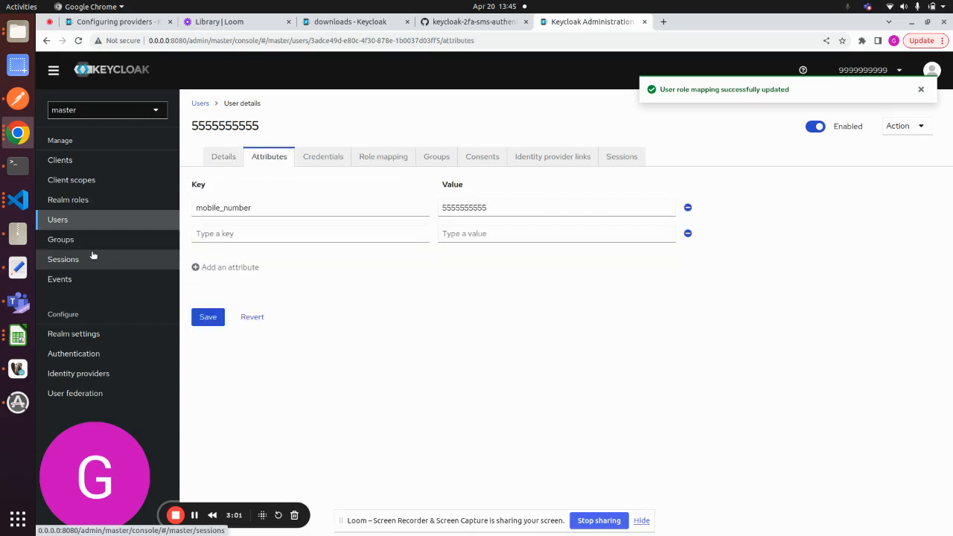
pyautogui.click(878, 71)
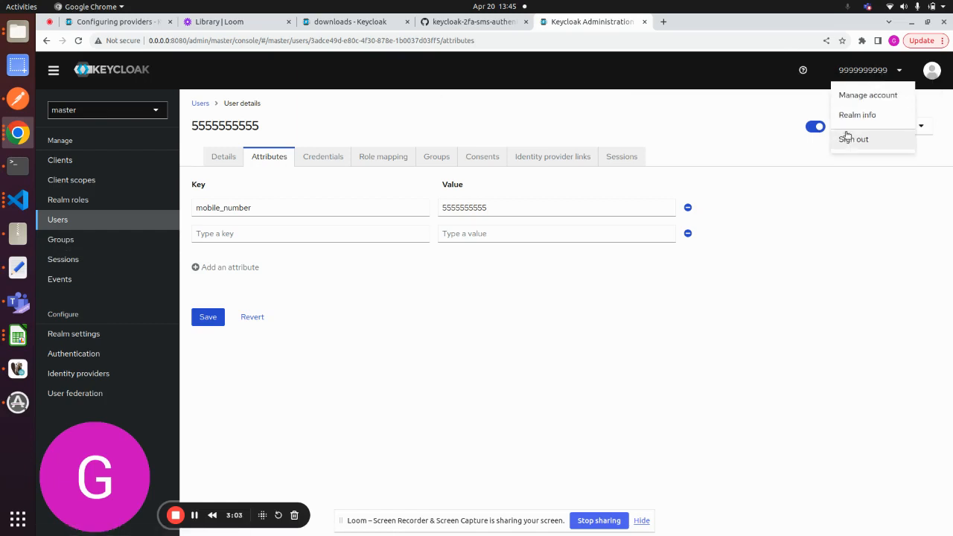
pyautogui.click(849, 140)
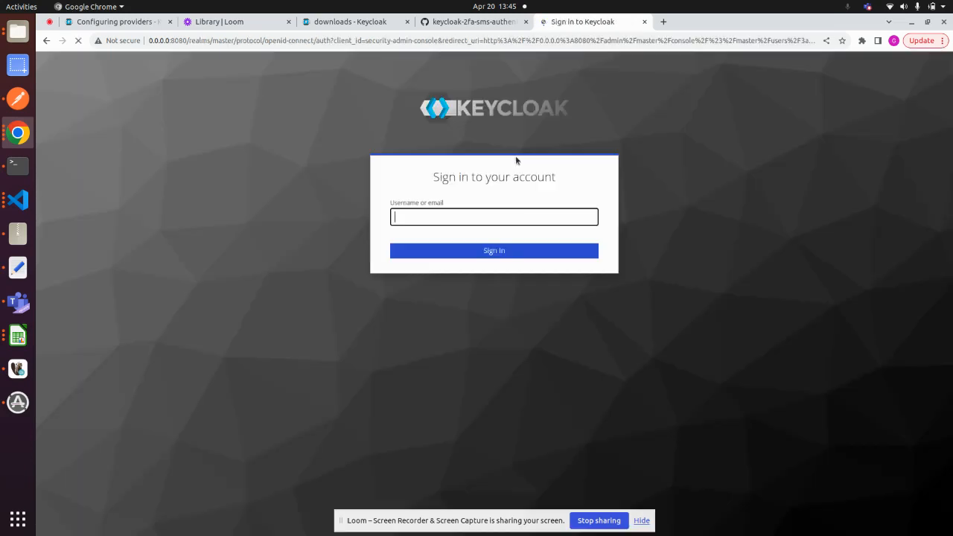
# - Enter the new user's phone number as the username and submit the sign-in form
pyautogui.write('5555555')
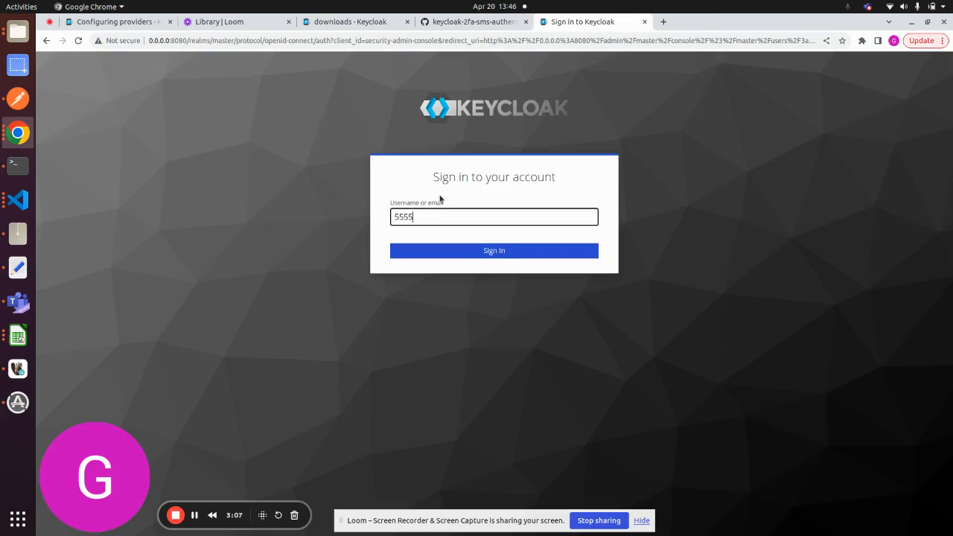
pyautogui.write('555')
pyautogui.click(472, 253)
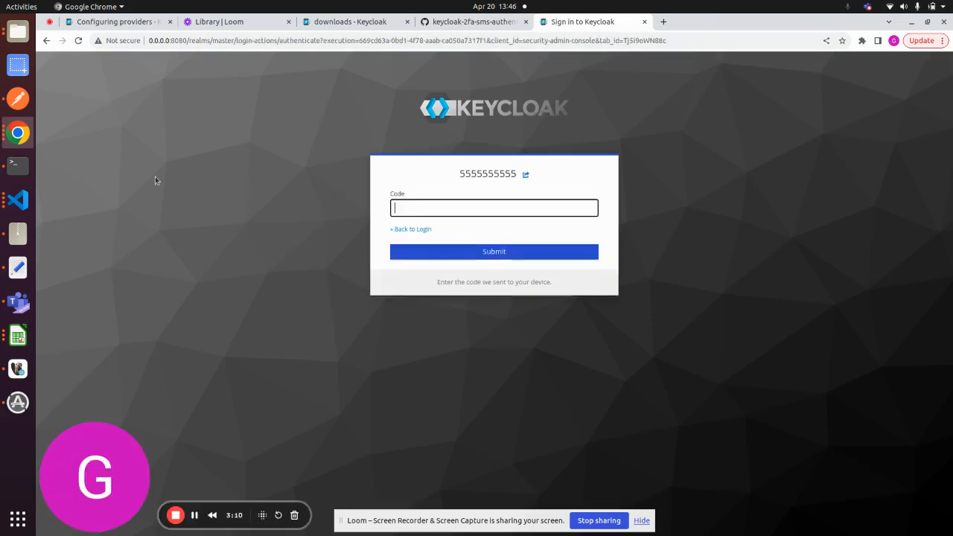
# - Copy the newest SMS verification code from the Terminal server log, enter it in the Code field in Chrome and submit the sign-in
pyautogui.click(18, 166)
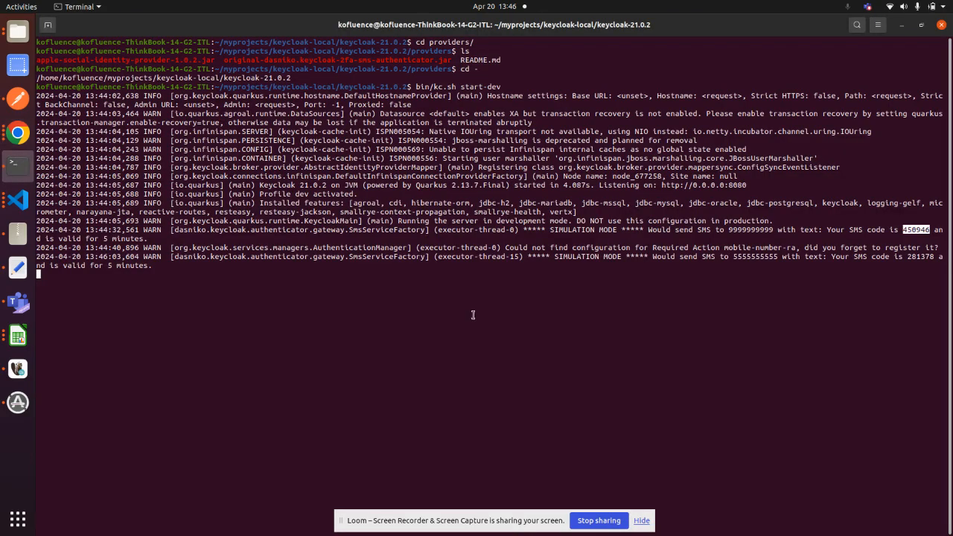
pyautogui.doubleClick(915, 262)
pyautogui.doubleClick(919, 257)
pyautogui.hotkey('ctrl', 'c')
pyautogui.click(18, 133)
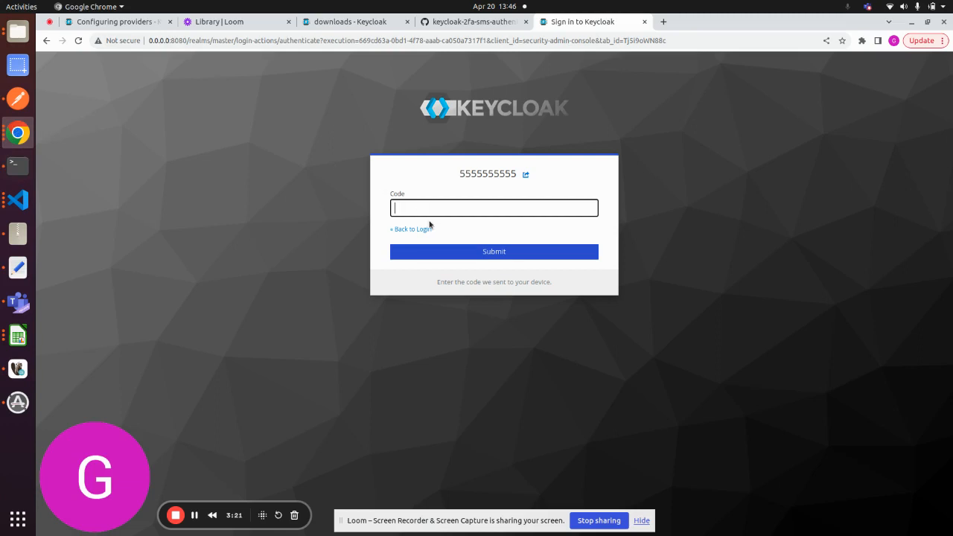
pyautogui.hotkey('ctrl', 'v')
pyautogui.click(475, 246)
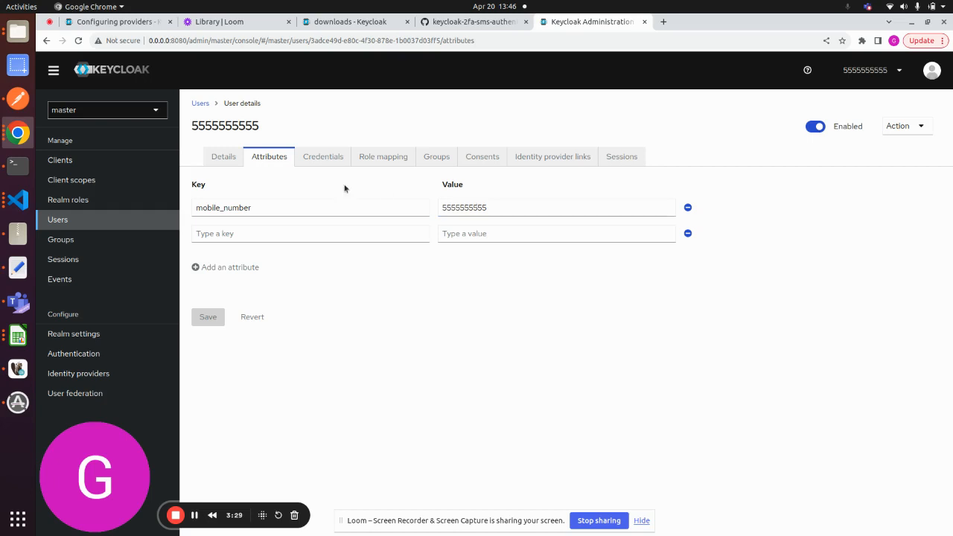
# - Create a new realm named test3
pyautogui.click(105, 110)
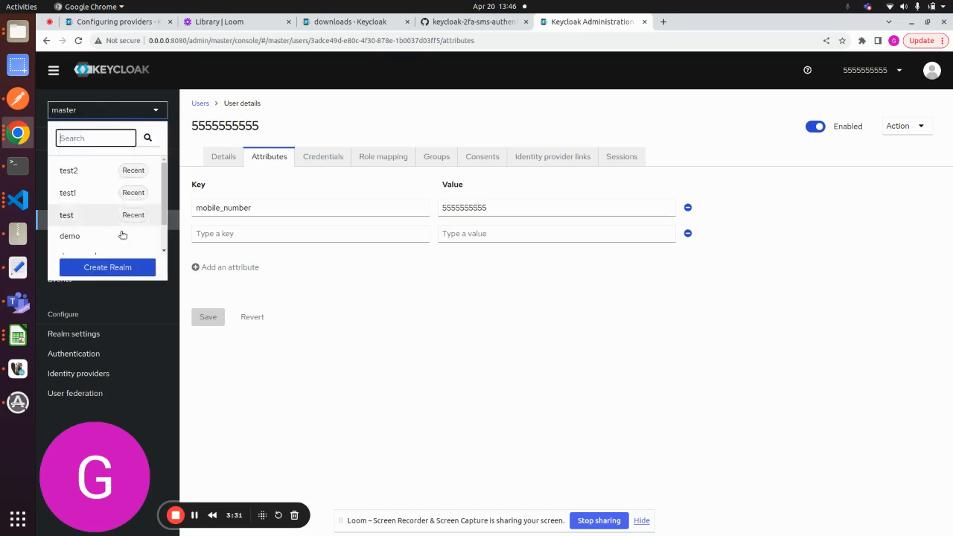
pyautogui.click(100, 269)
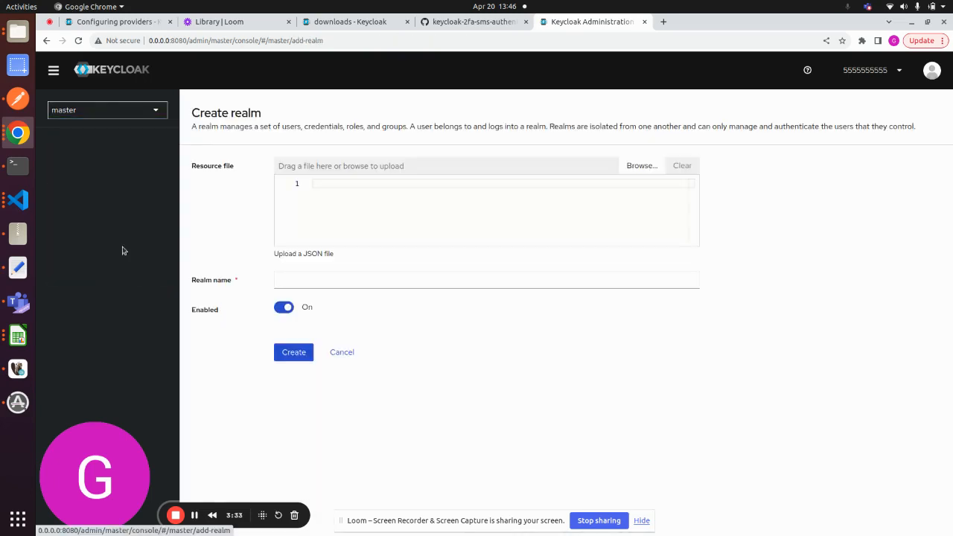
pyautogui.click(344, 282)
pyautogui.write('test3')
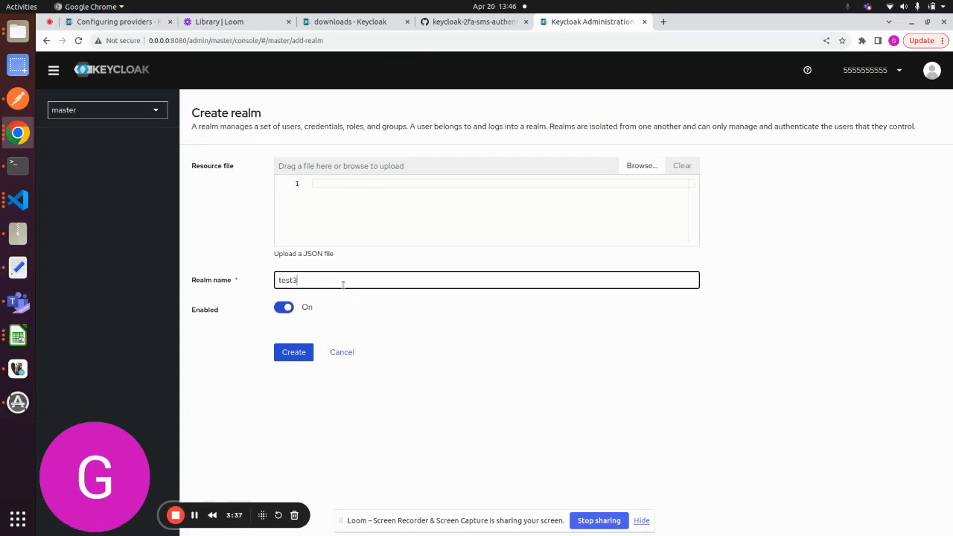
pyautogui.click(288, 353)
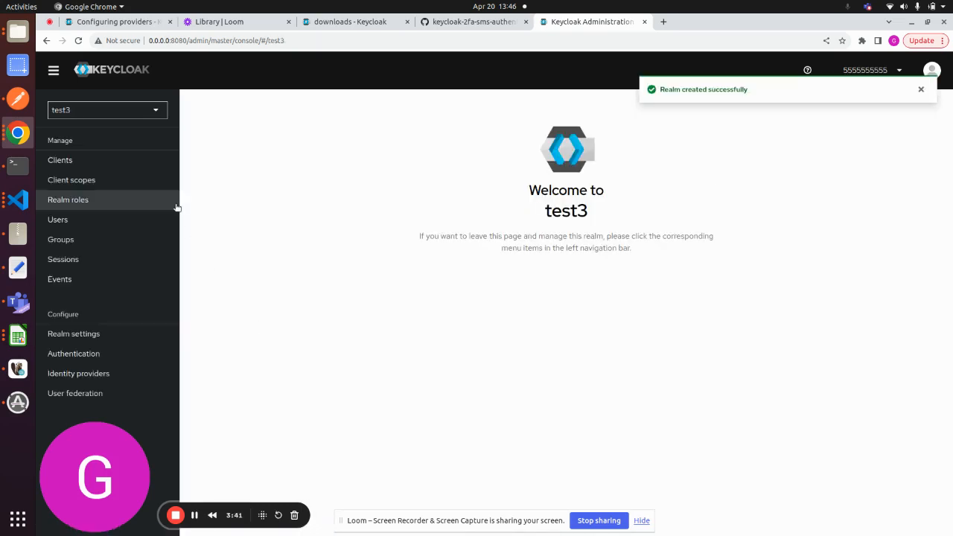
# - Start a new OpenID Connect client in the test3 realm with the client ID test3 and proceed to its capability settings
pyautogui.click(72, 161)
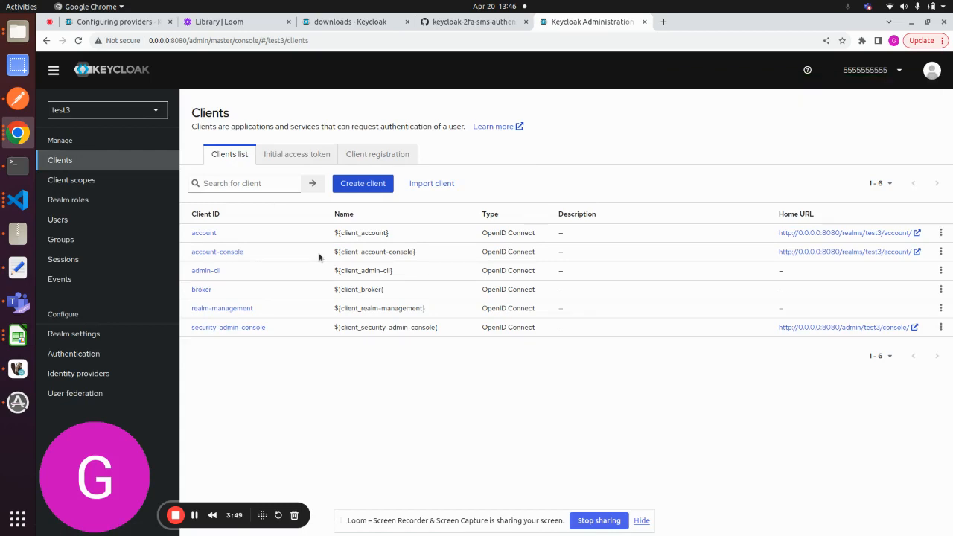
pyautogui.click(367, 184)
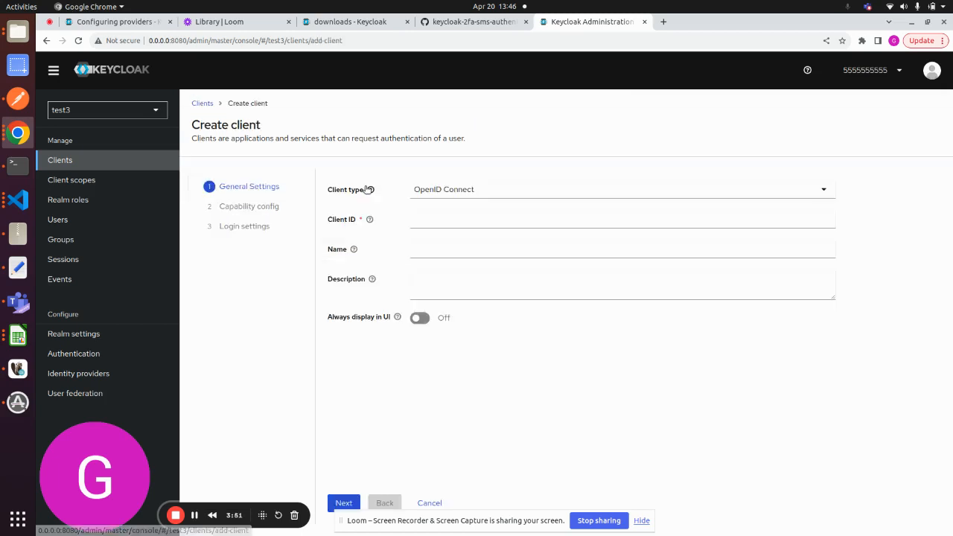
pyautogui.click(467, 222)
pyautogui.write('te')
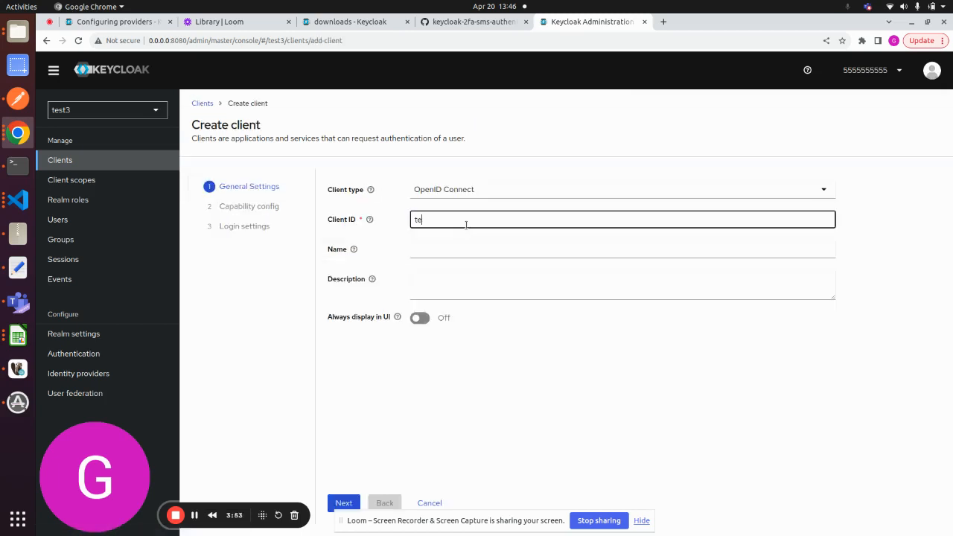
pyautogui.write('st3')
pyautogui.click(347, 504)
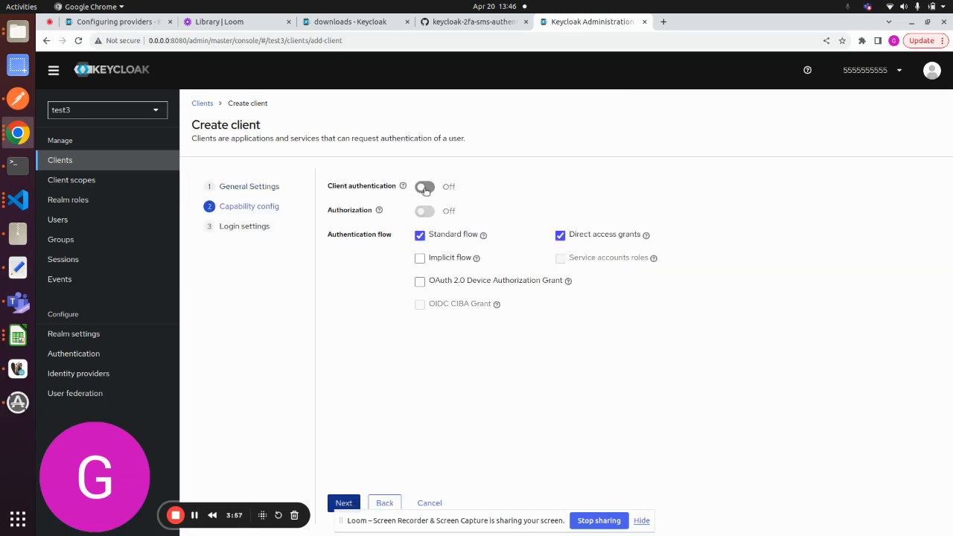
# - Enable client authentication, authorization, Implicit flow, OAuth 2.0 Device Authorization Grant and OIDC CIBA Grant, and save the client with blank login settings
pyautogui.click(425, 188)
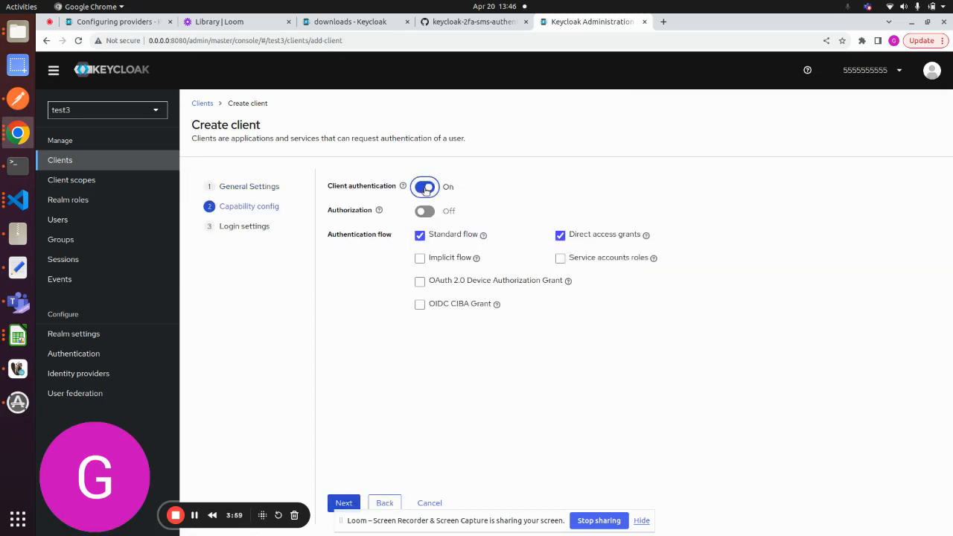
pyautogui.click(425, 211)
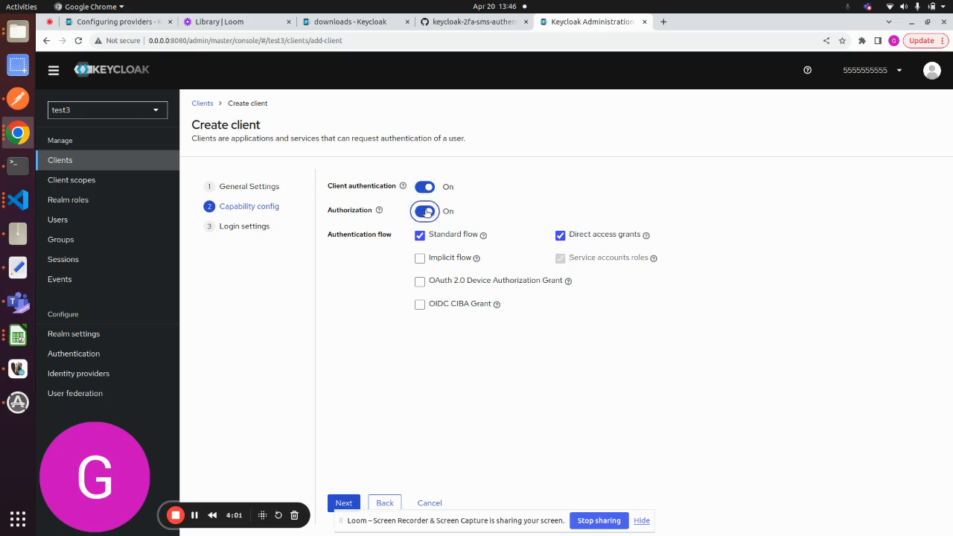
pyautogui.click(421, 259)
pyautogui.click(420, 282)
pyautogui.click(420, 304)
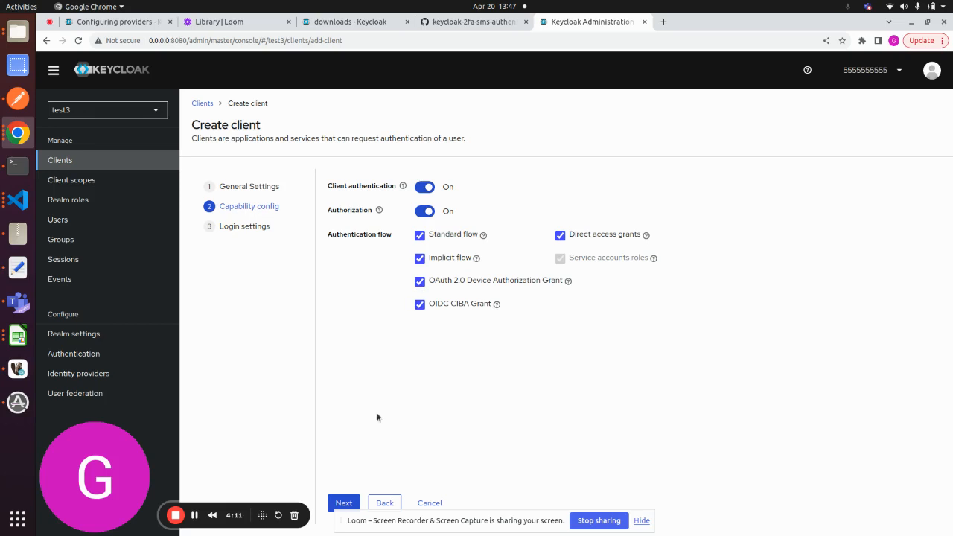
pyautogui.click(339, 504)
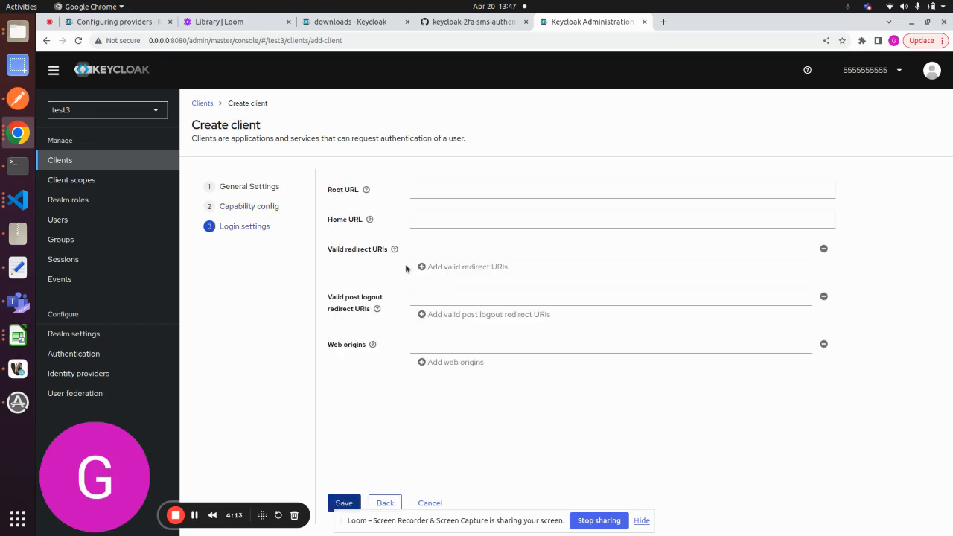
pyautogui.click(421, 185)
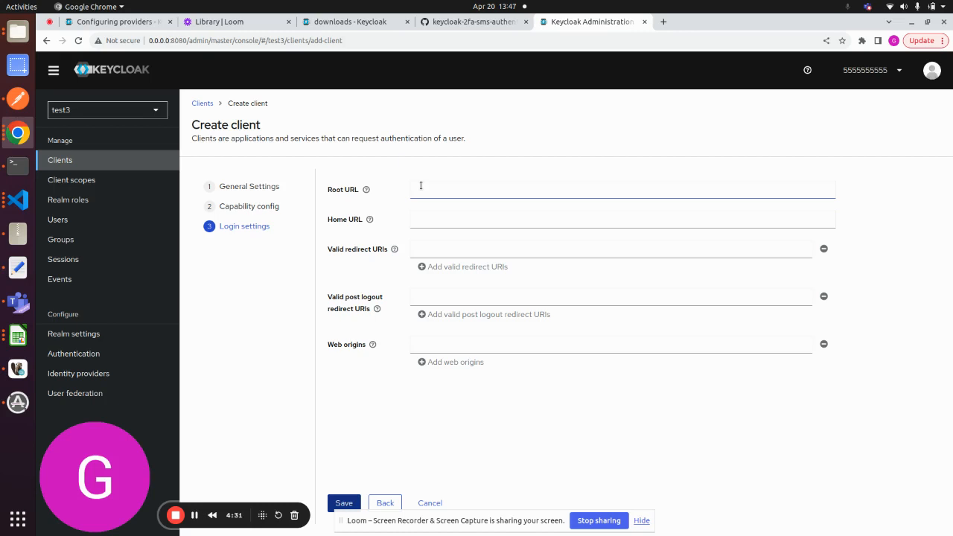
pyautogui.click(344, 503)
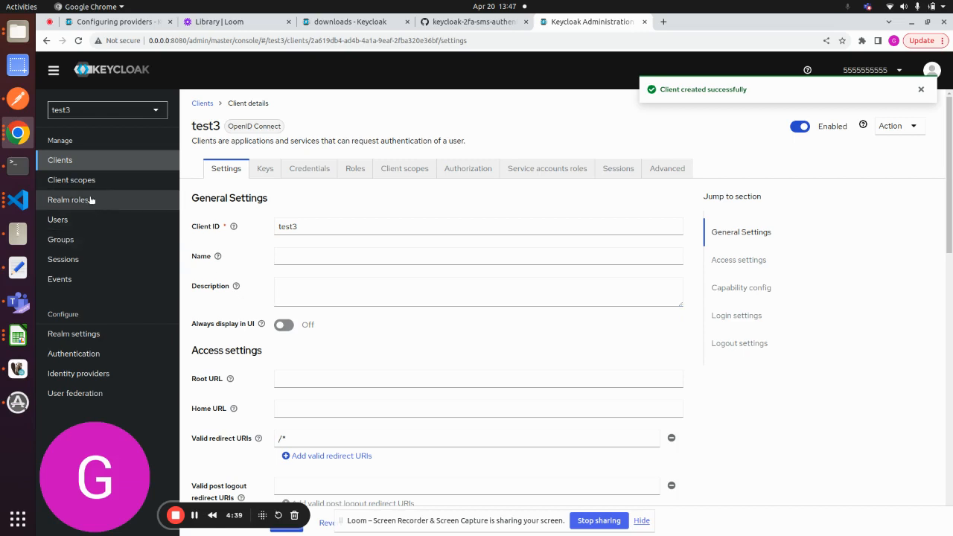
# - Create a user named primeuser in the test3 realm and save it without any required user actions
pyautogui.click(72, 219)
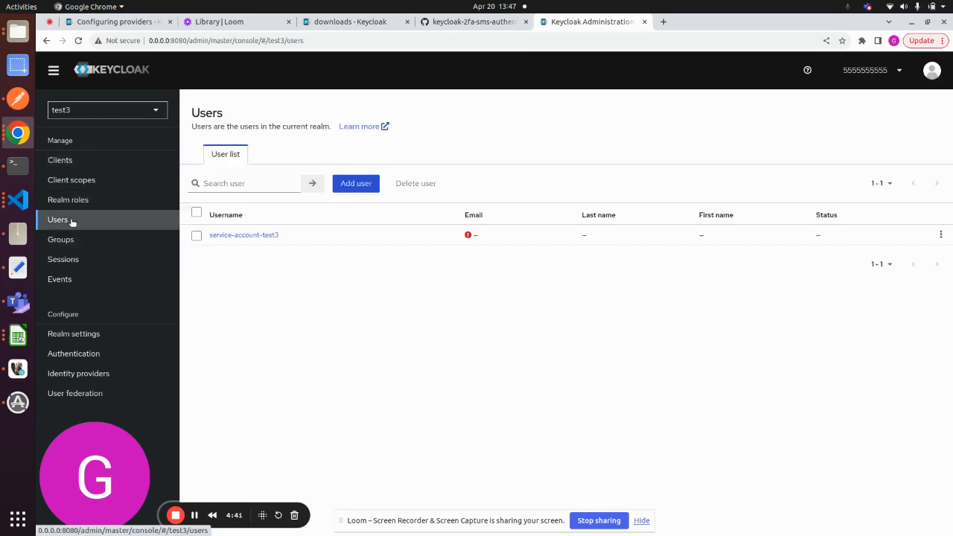
pyautogui.click(364, 186)
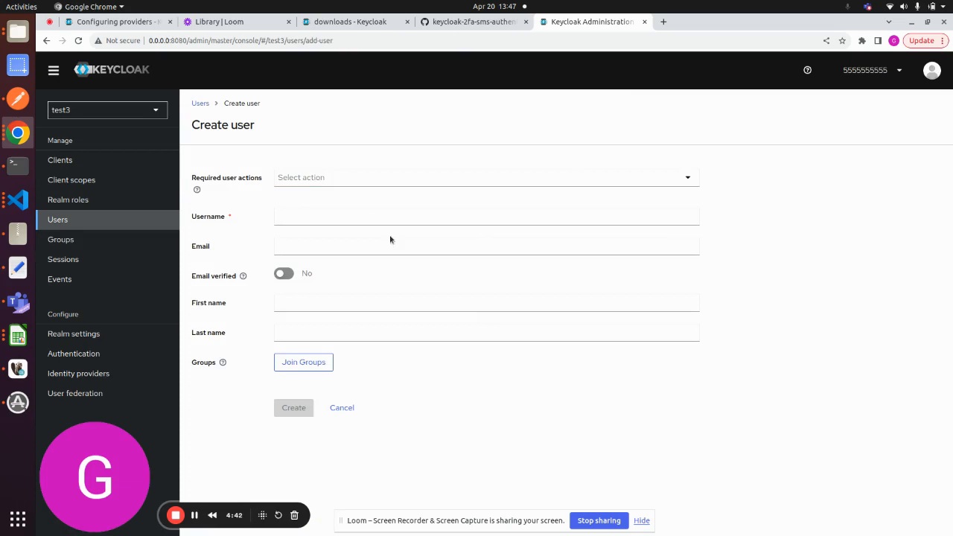
pyautogui.click(350, 218)
pyautogui.write('prime')
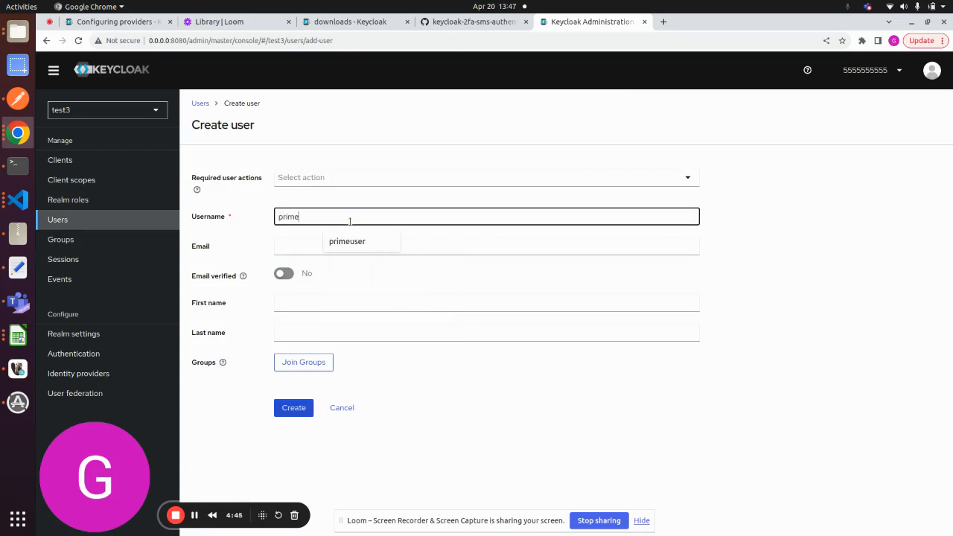
pyautogui.write('user')
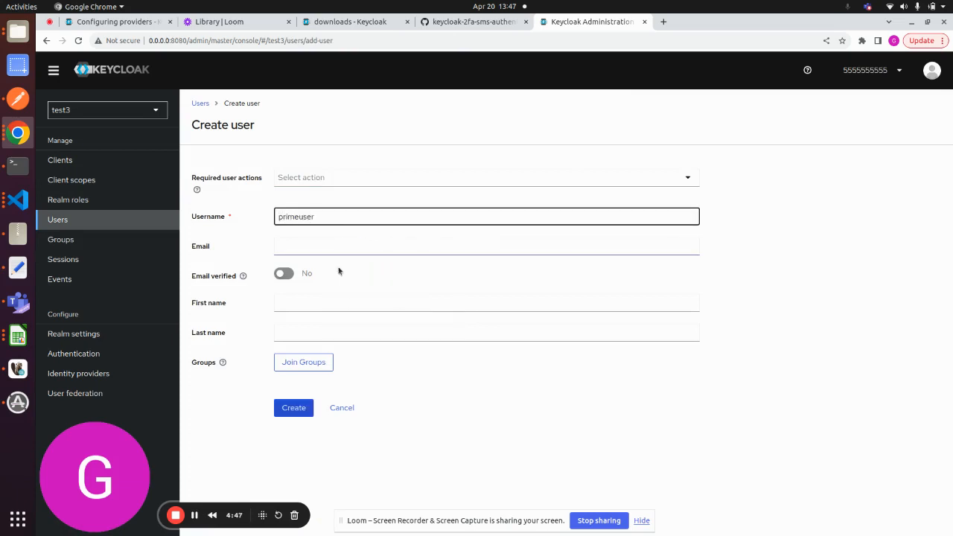
pyautogui.click(291, 408)
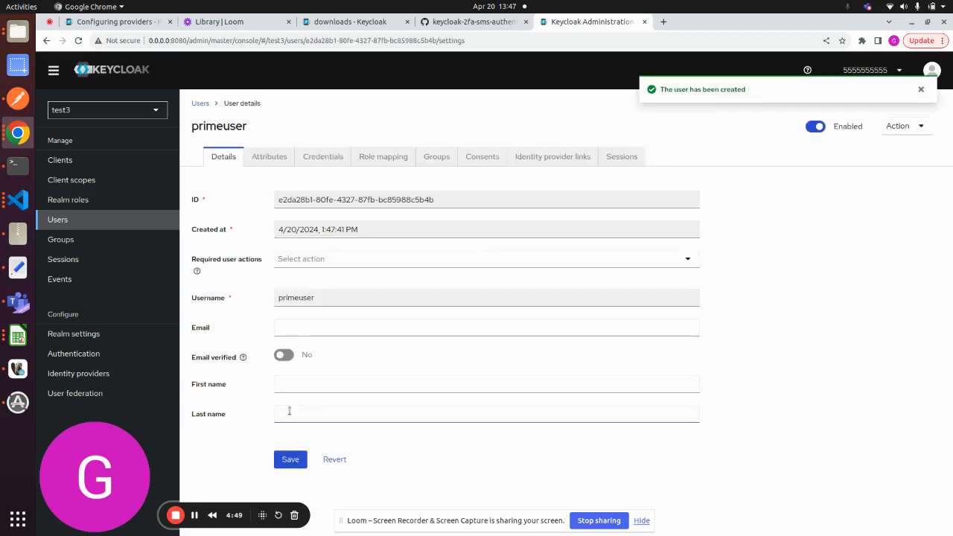
pyautogui.click(331, 258)
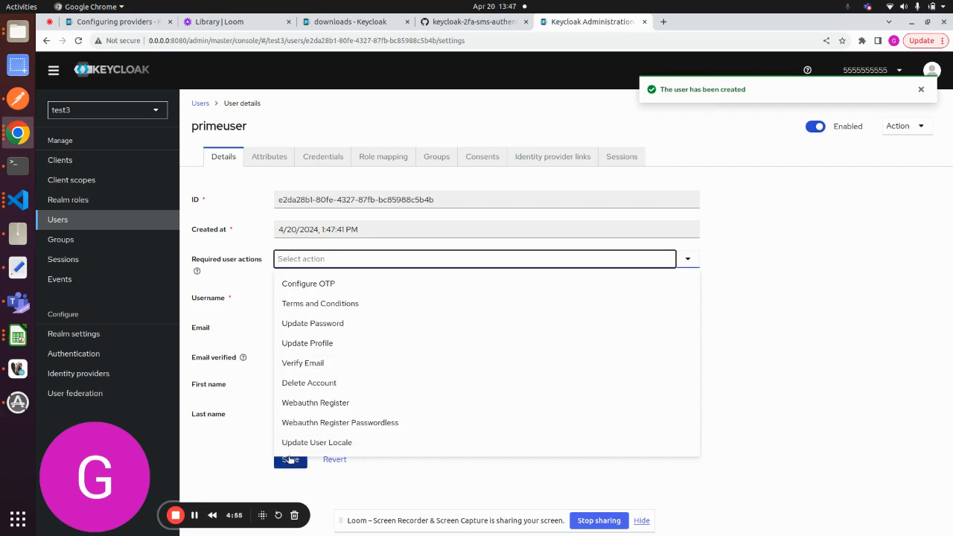
pyautogui.click(368, 488)
pyautogui.click(292, 459)
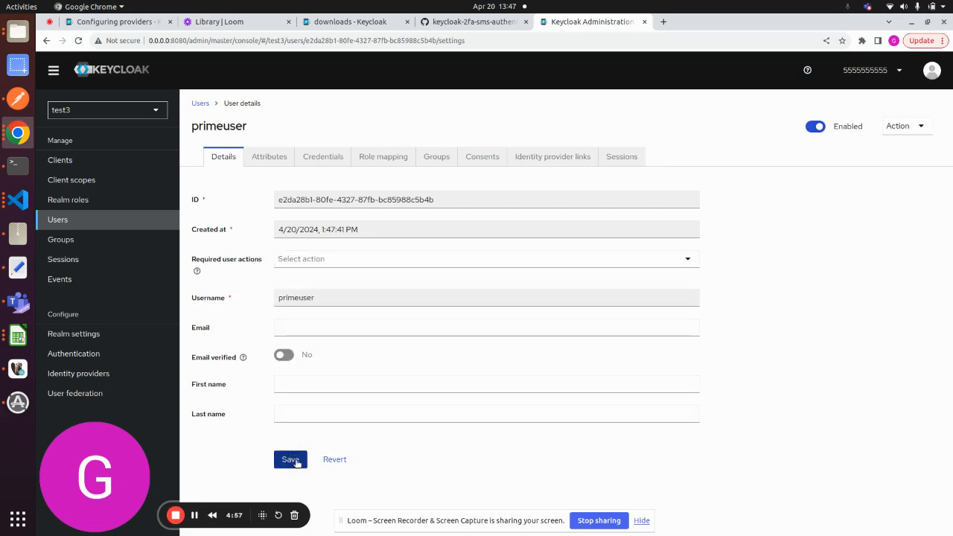
# - Create a realm role named primerole in the test3 realm
pyautogui.click(106, 201)
pyautogui.click(373, 171)
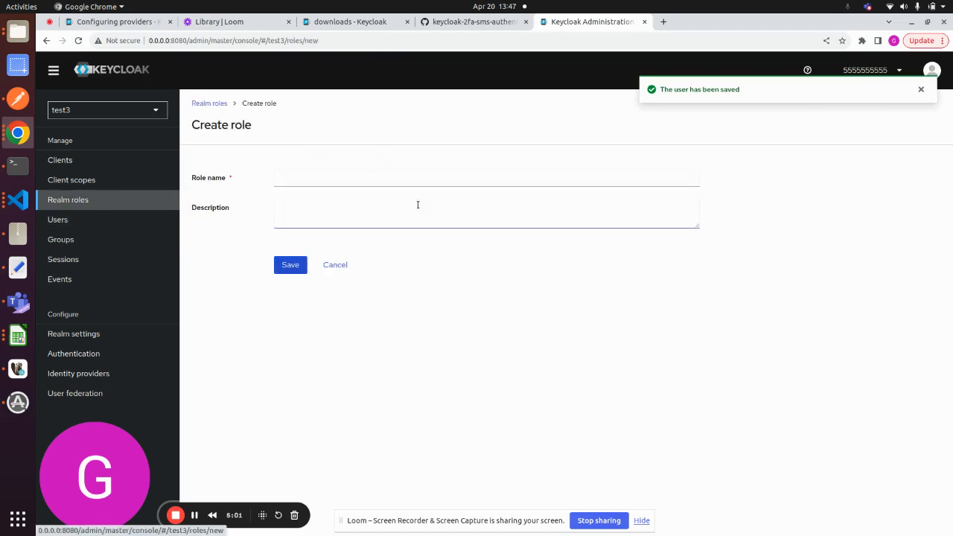
pyautogui.click(336, 181)
pyautogui.write('primerole')
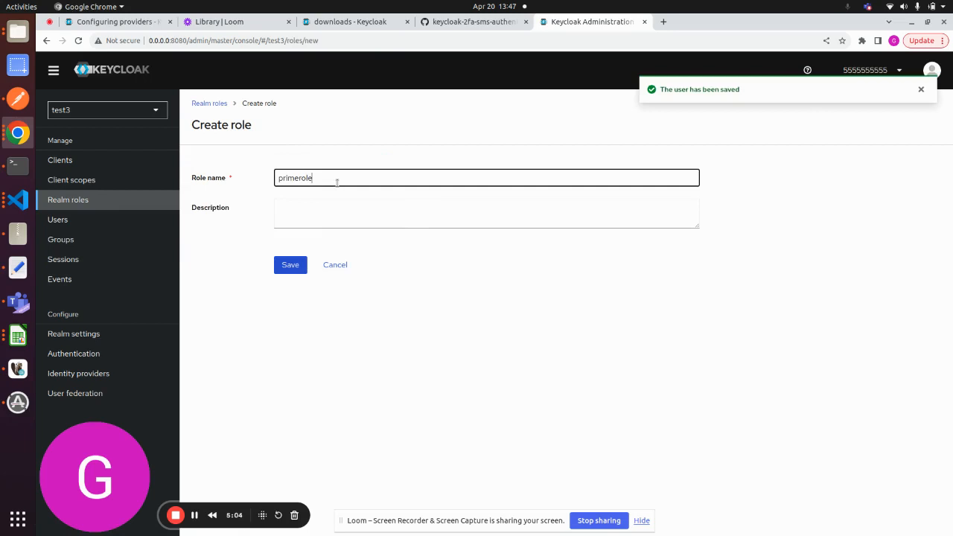
pyautogui.click(296, 267)
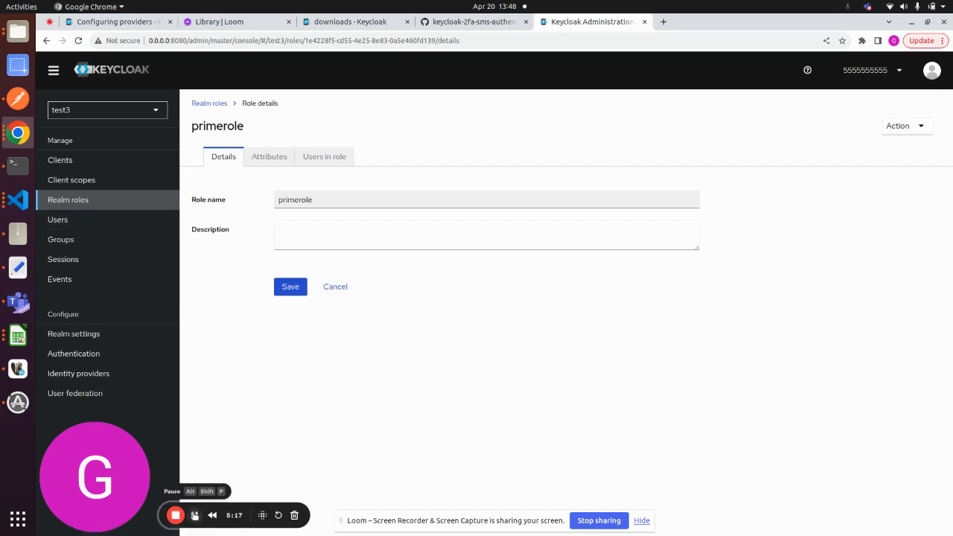
# - Assign the primerole realm role to primeuser
pyautogui.click(65, 218)
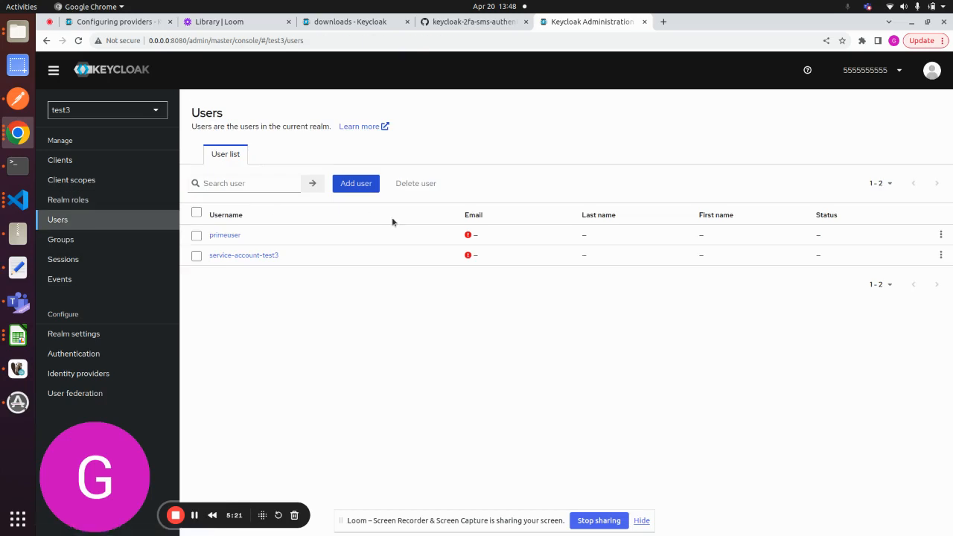
pyautogui.click(220, 236)
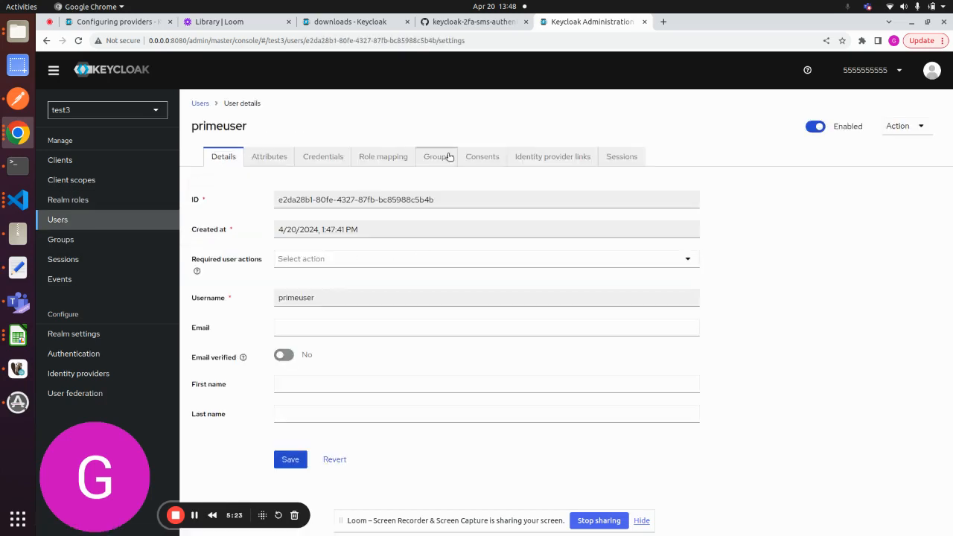
pyautogui.click(374, 159)
pyautogui.click(453, 186)
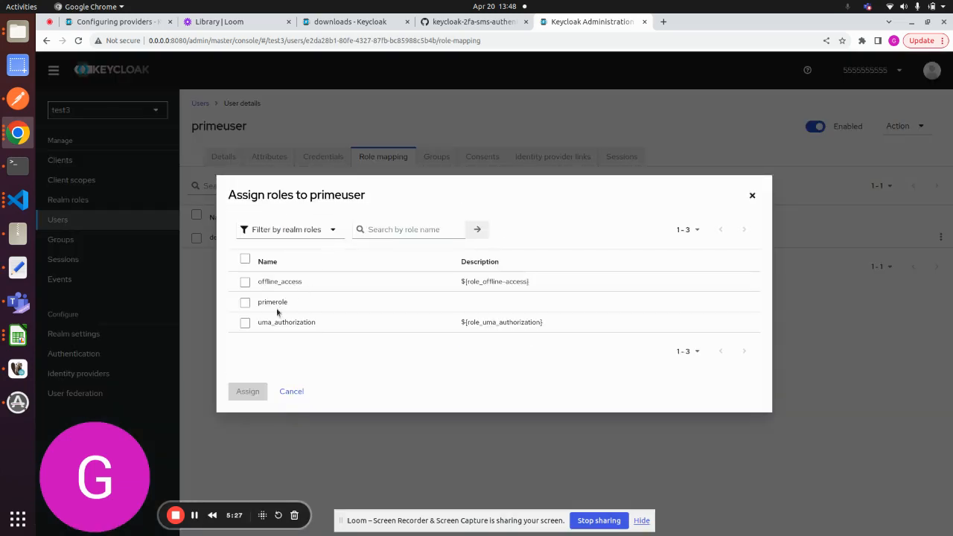
pyautogui.click(245, 302)
pyautogui.click(248, 391)
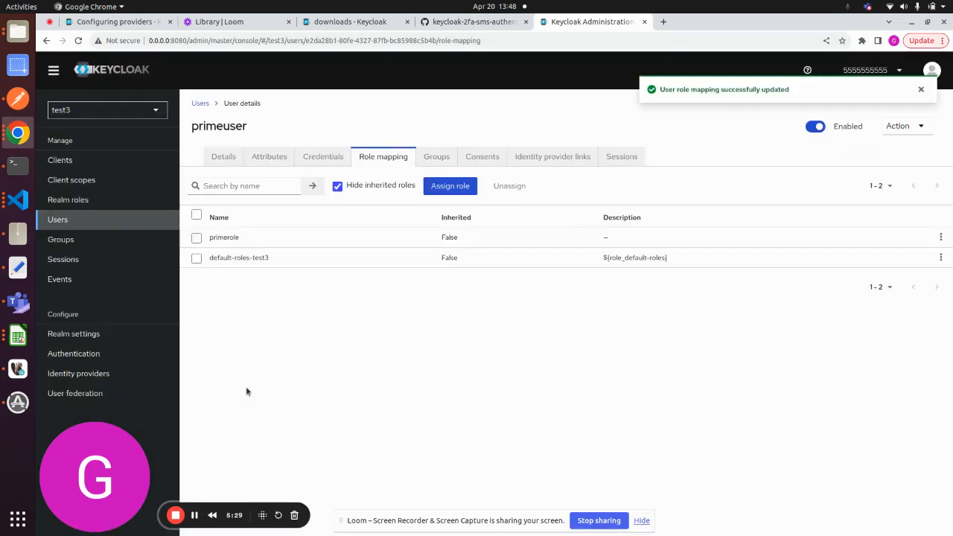
# - Start a new role-type authorization policy named primepolicy for the test3 client
pyautogui.click(61, 163)
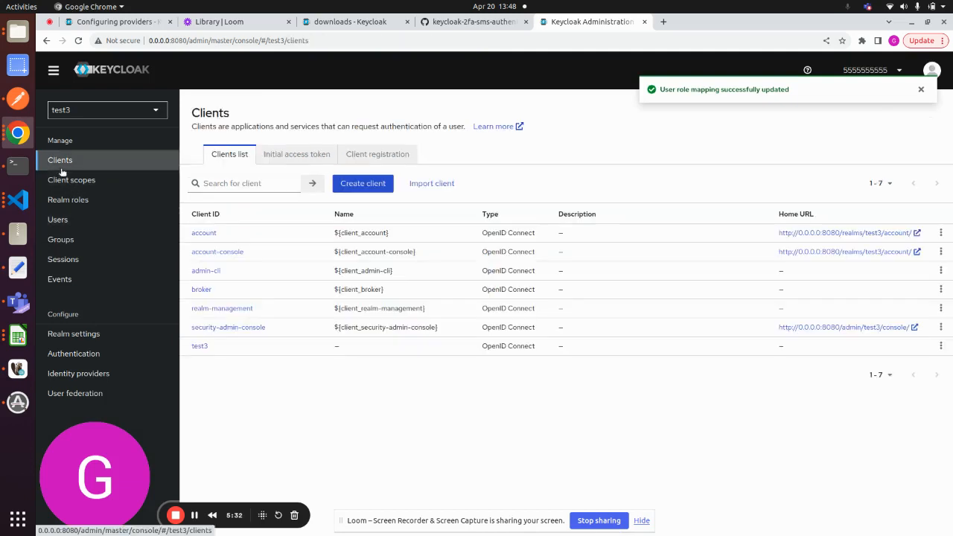
pyautogui.click(198, 347)
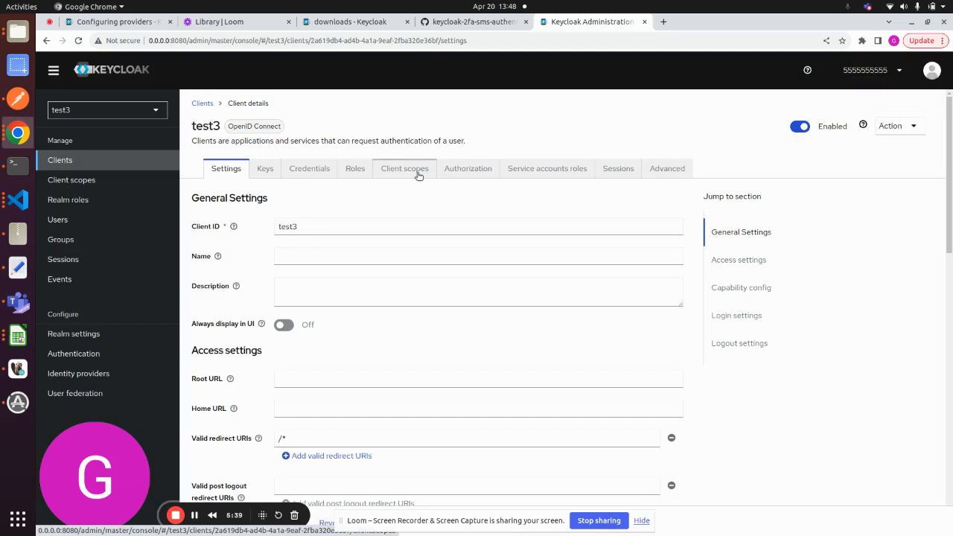
pyautogui.click(473, 166)
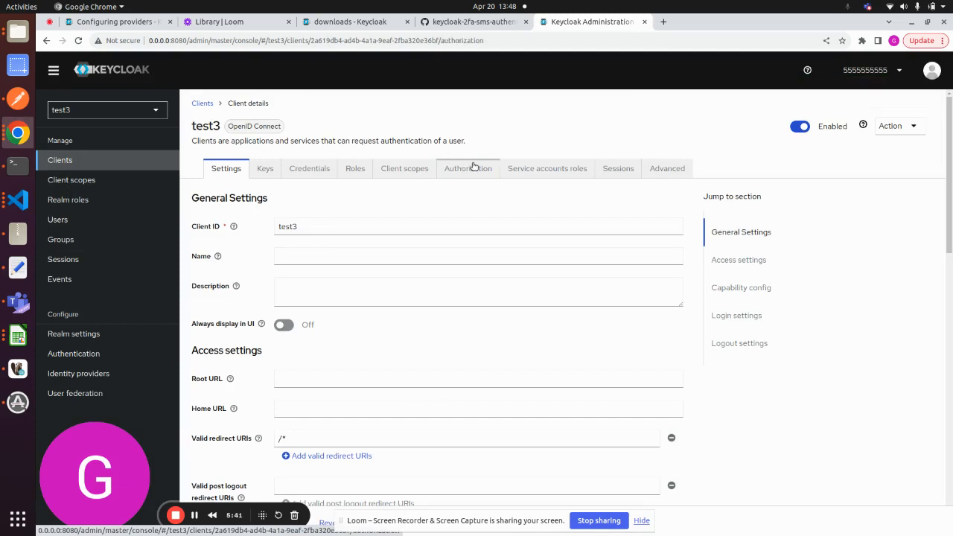
pyautogui.click(374, 191)
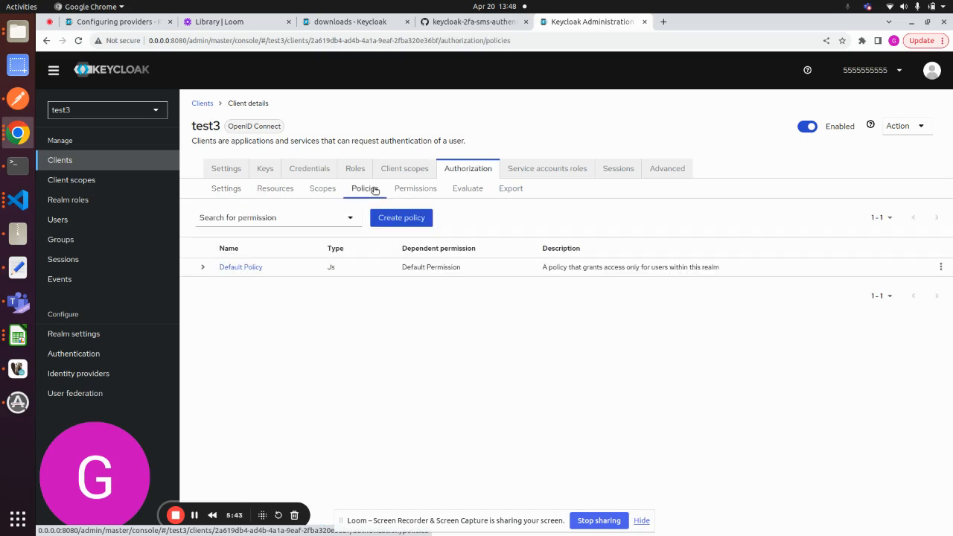
pyautogui.click(399, 216)
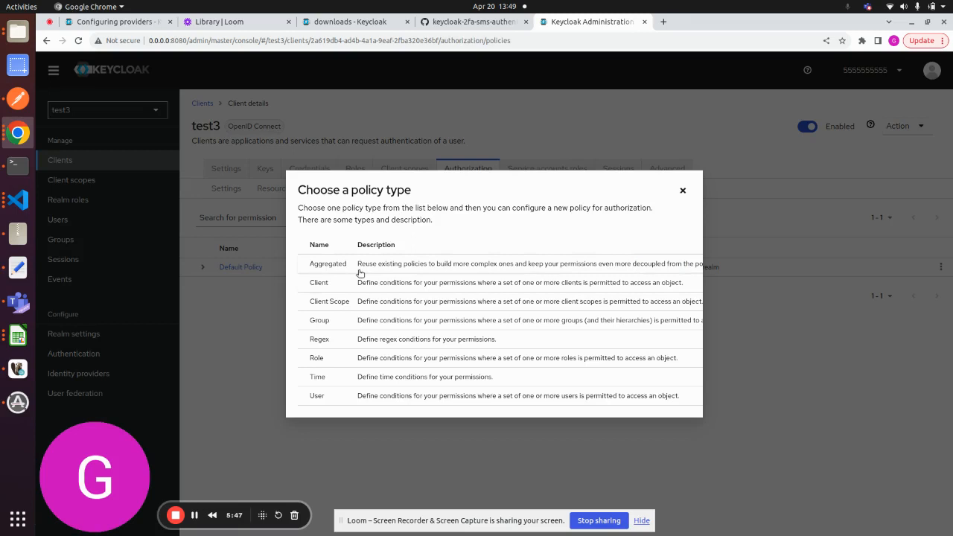
pyautogui.click(337, 358)
pyautogui.click(305, 167)
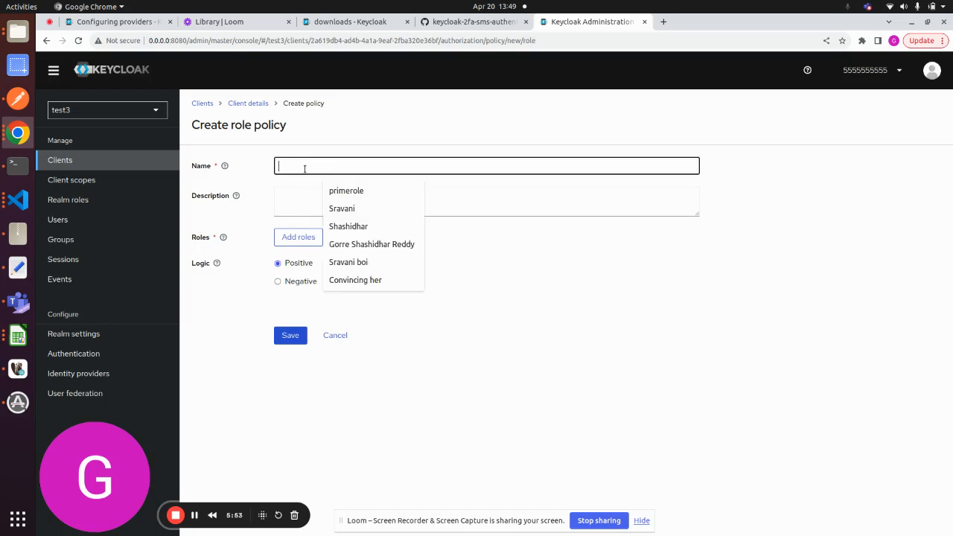
pyautogui.write('primep')
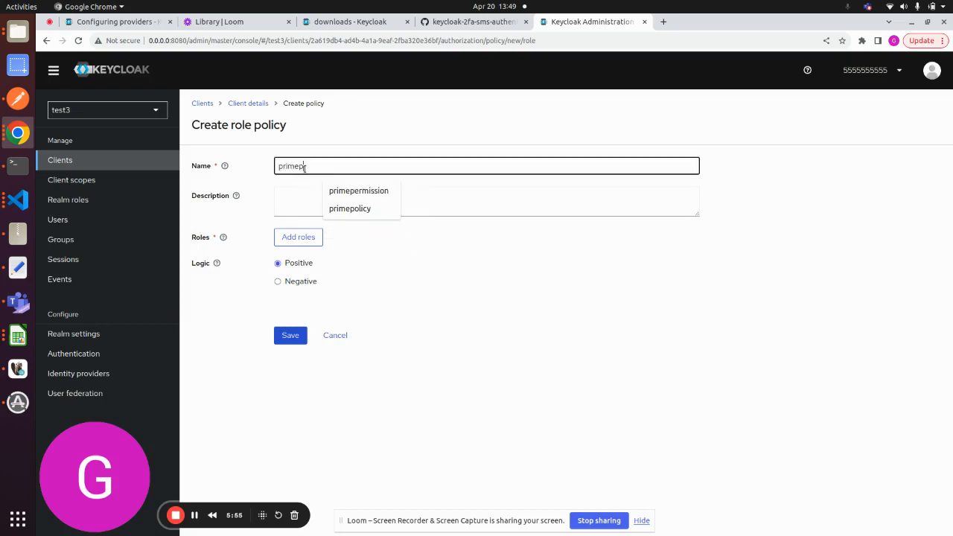
pyautogui.write('olicy')
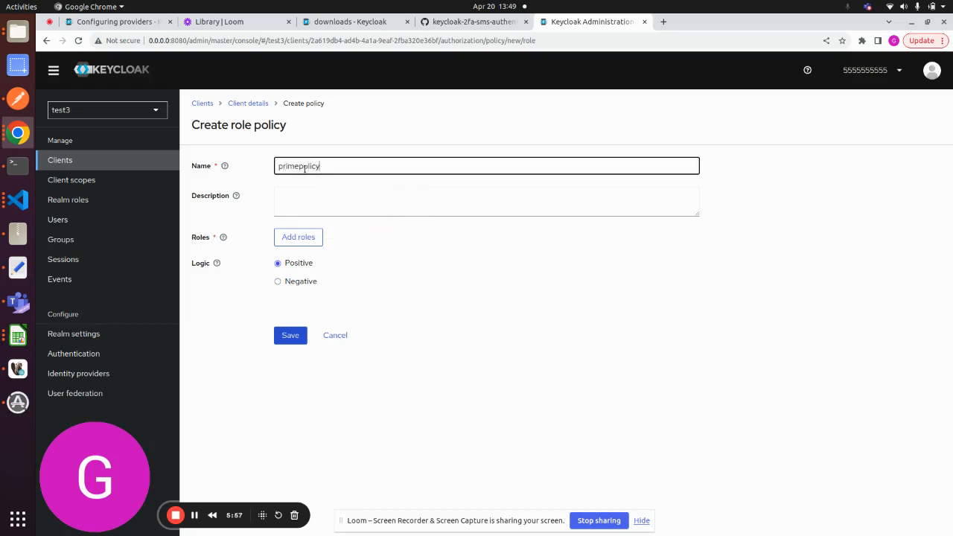
# - Add the primerole realm role to the policy as required and save it with Positive logic
pyautogui.click(298, 236)
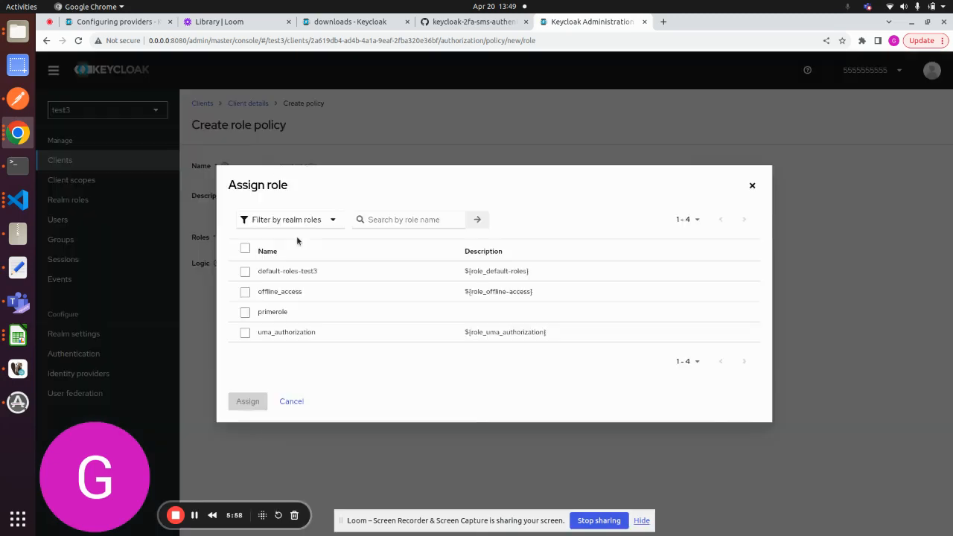
pyautogui.click(245, 312)
pyautogui.click(239, 401)
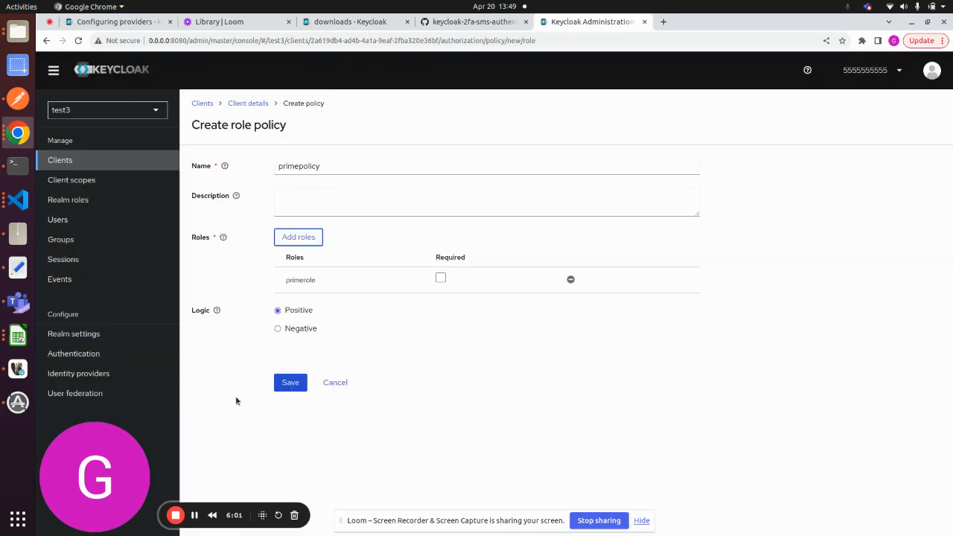
pyautogui.click(441, 277)
pyautogui.click(290, 383)
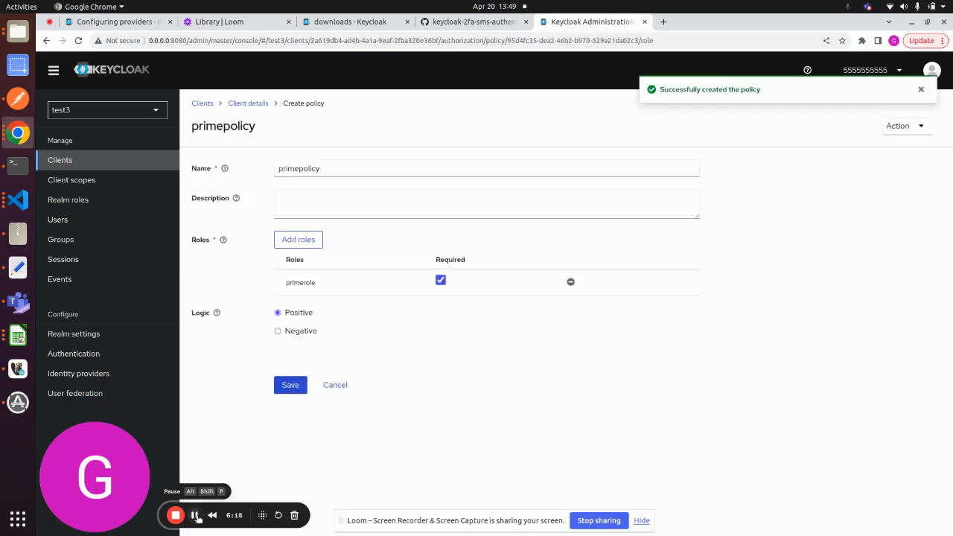
# - Examine the test3 client's authorization permissions and expand the details of its Default Resource
pyautogui.click(81, 168)
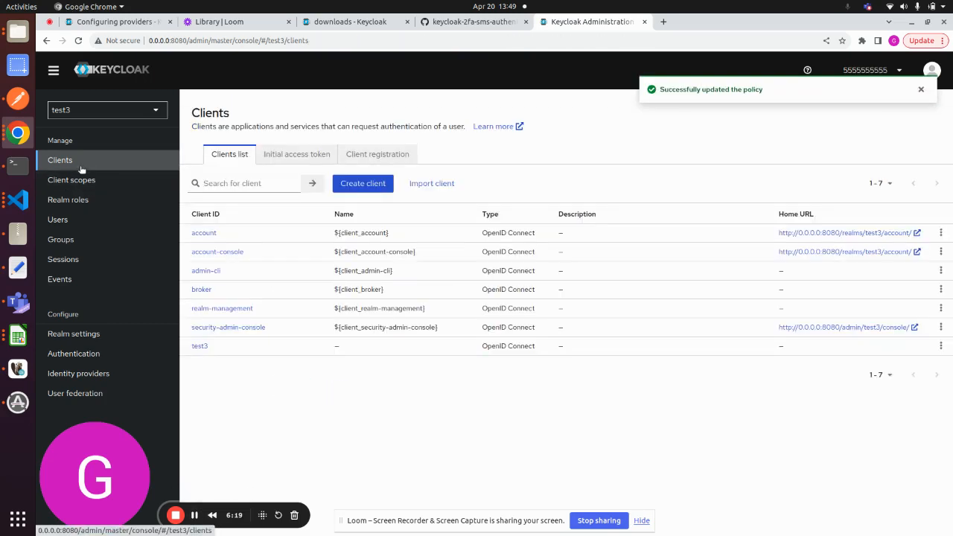
pyautogui.click(199, 346)
pyautogui.click(441, 169)
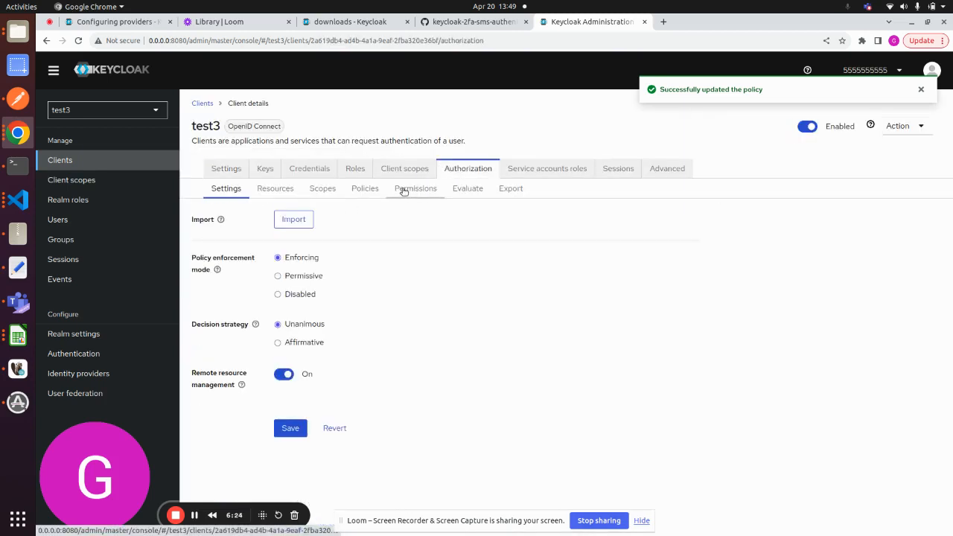
pyautogui.click(418, 189)
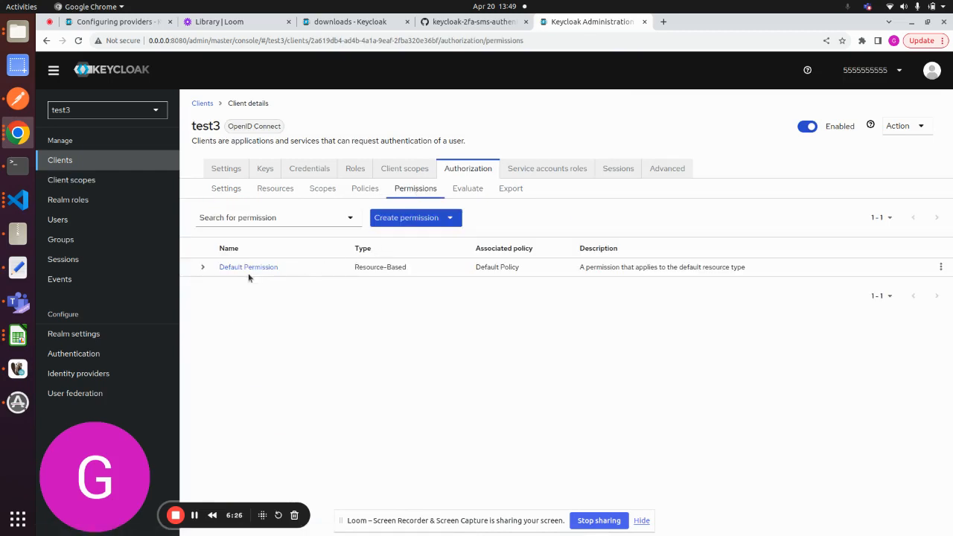
pyautogui.click(272, 188)
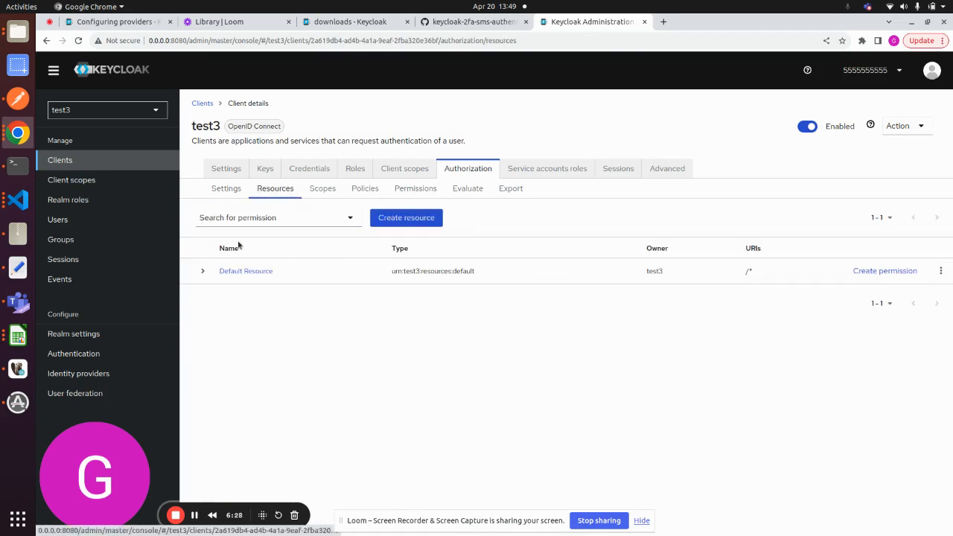
pyautogui.click(199, 274)
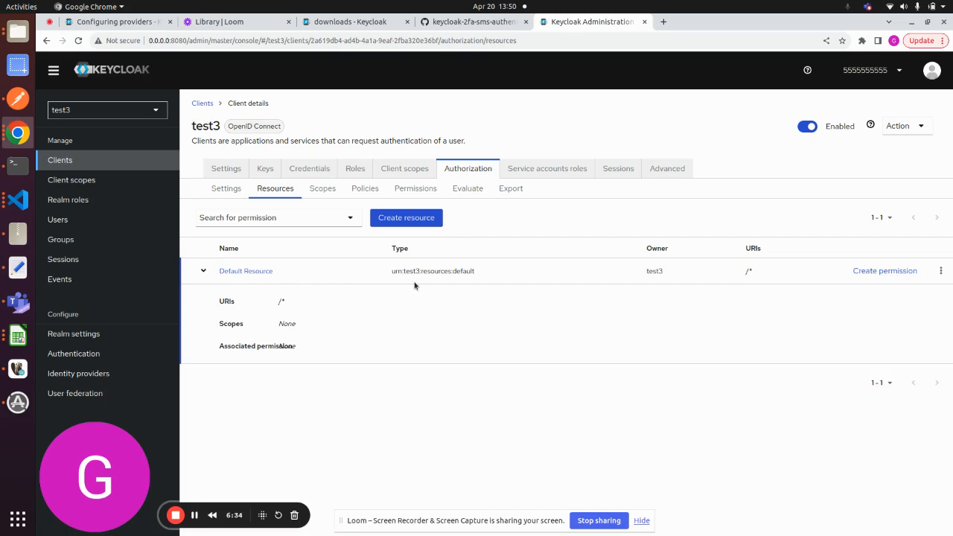
# - Start a new resource-based permission named primepermission for the test3 client
pyautogui.click(409, 191)
pyautogui.click(395, 218)
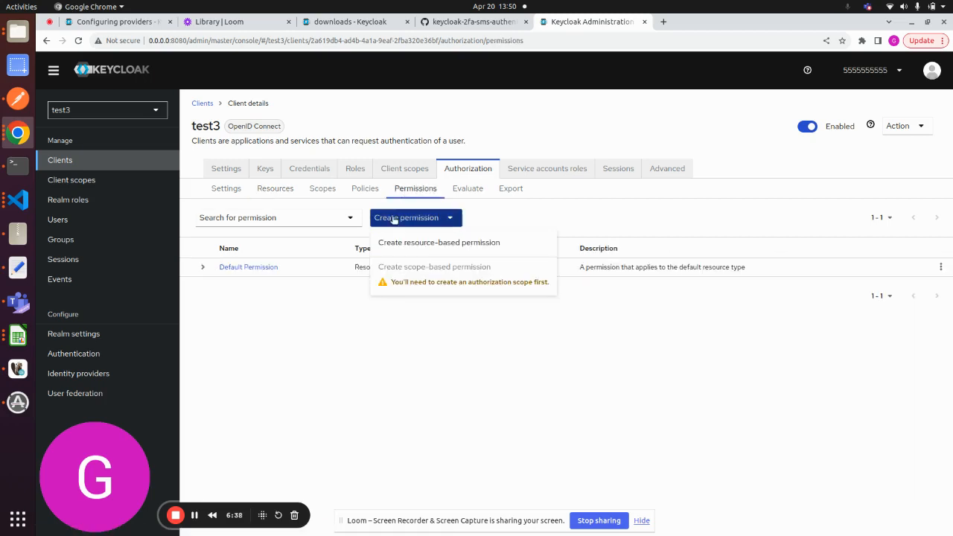
pyautogui.click(461, 244)
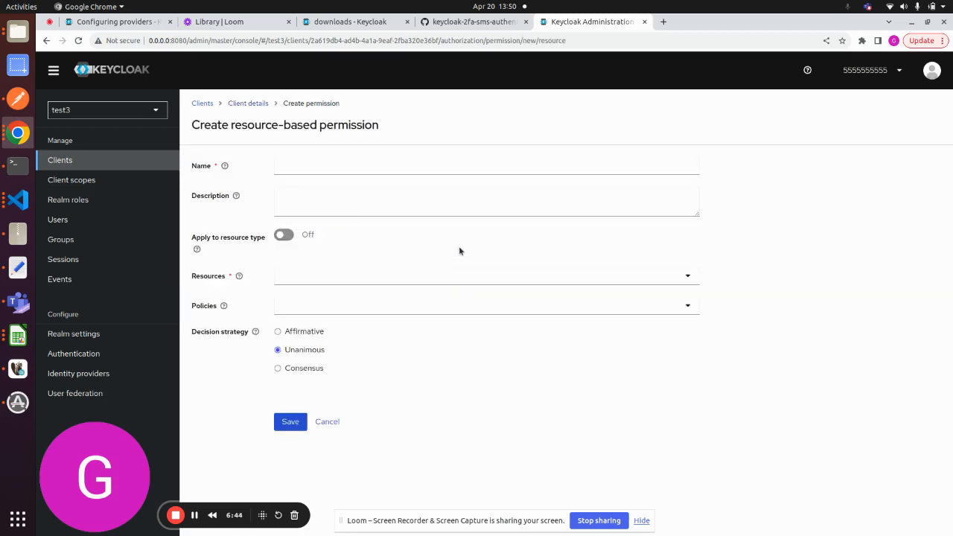
pyautogui.click(301, 164)
pyautogui.write('pri')
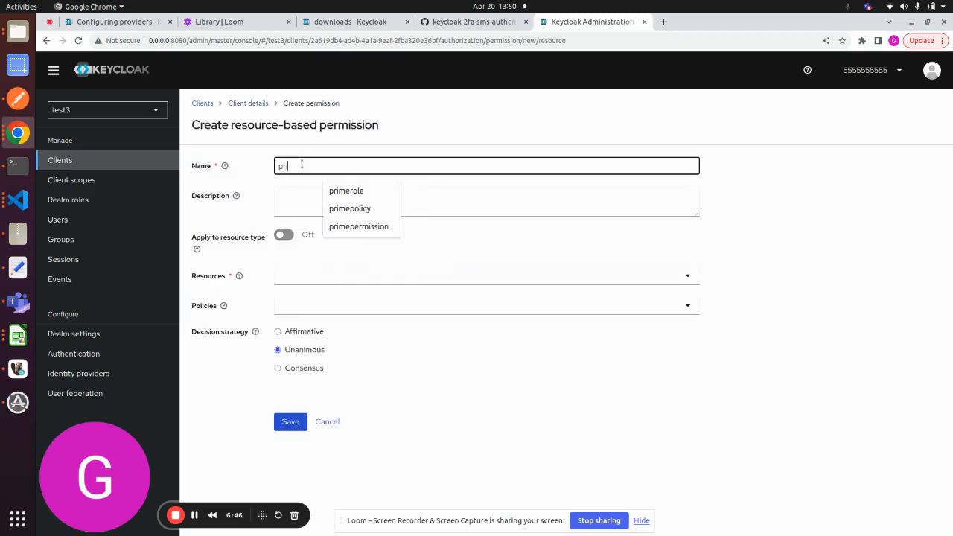
pyautogui.write('mepermissi')
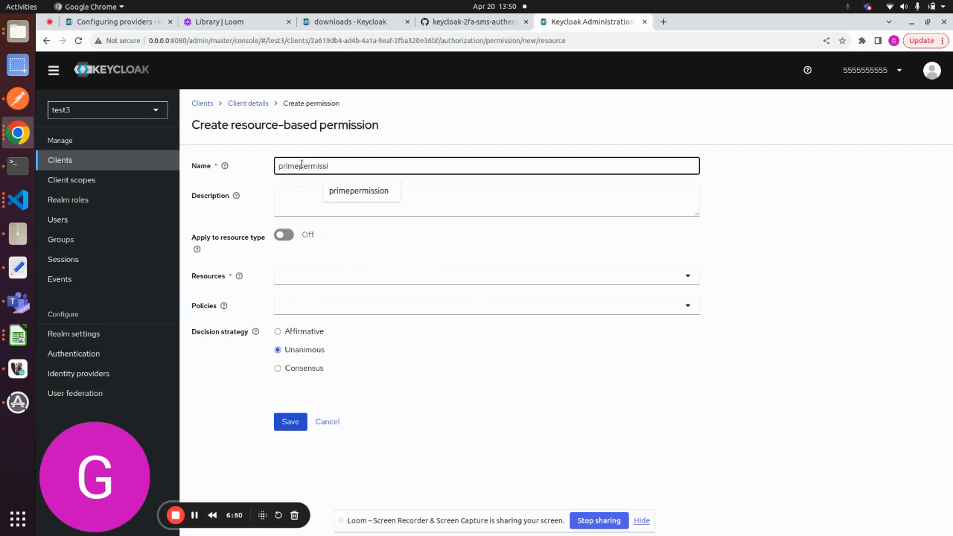
pyautogui.write('on')
# - Assign the Default Resource and the primepolicy policy to the new permission
pyautogui.click(320, 275)
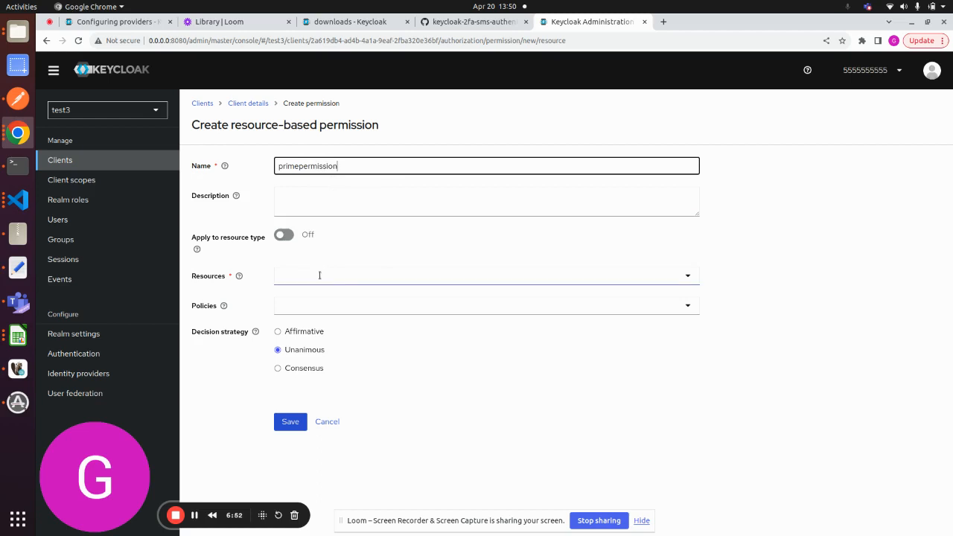
pyautogui.click(313, 302)
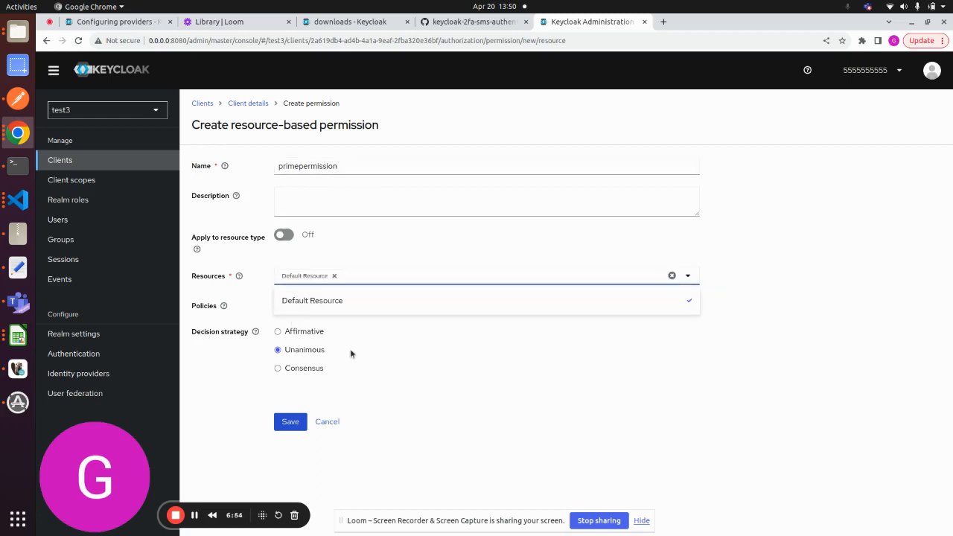
pyautogui.click(427, 365)
pyautogui.click(355, 311)
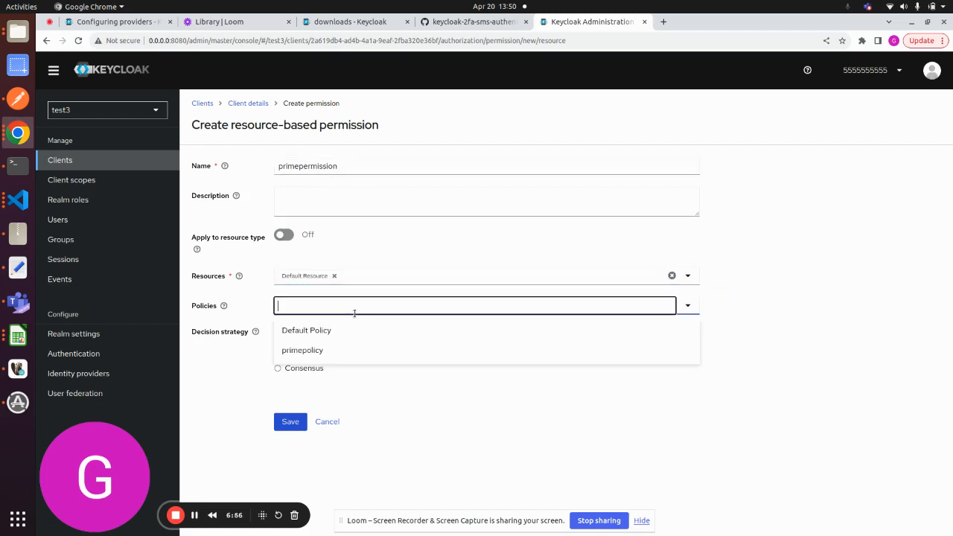
pyautogui.click(304, 350)
pyautogui.click(413, 407)
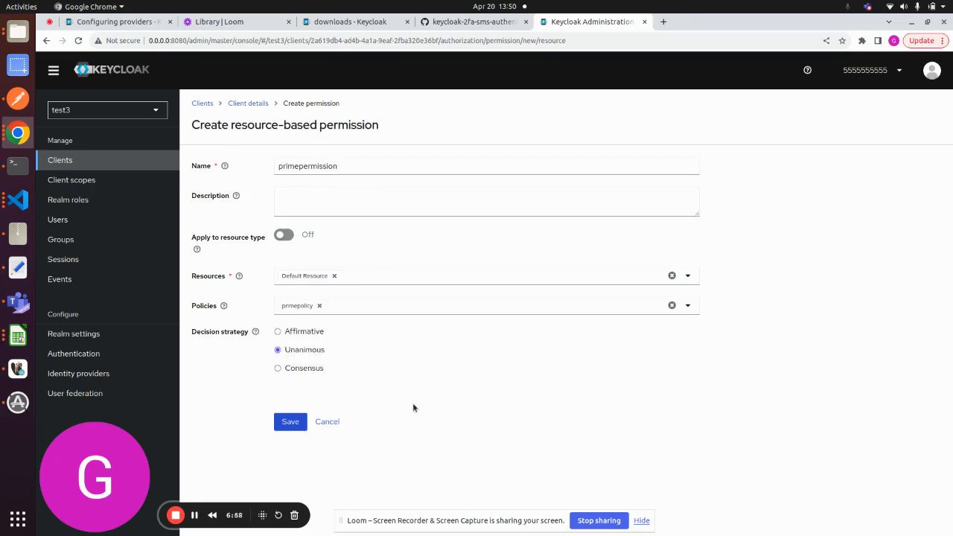
# - Set the permission's decision strategy to Affirmative and save it
pyautogui.click(309, 335)
pyautogui.click(288, 423)
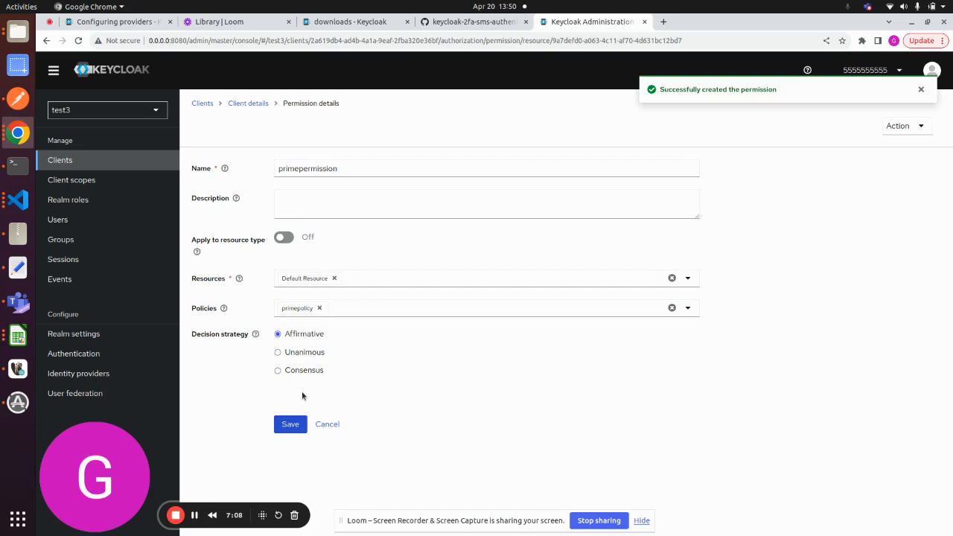
pyautogui.click(281, 430)
# - Check which permission depends on primepolicy in the test3 client's authorization policies
pyautogui.click(245, 103)
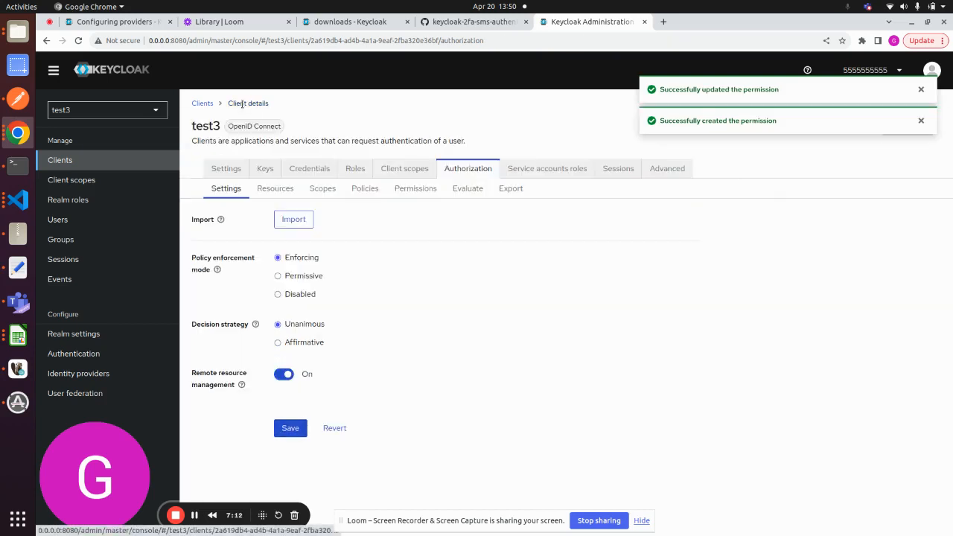
pyautogui.click(365, 190)
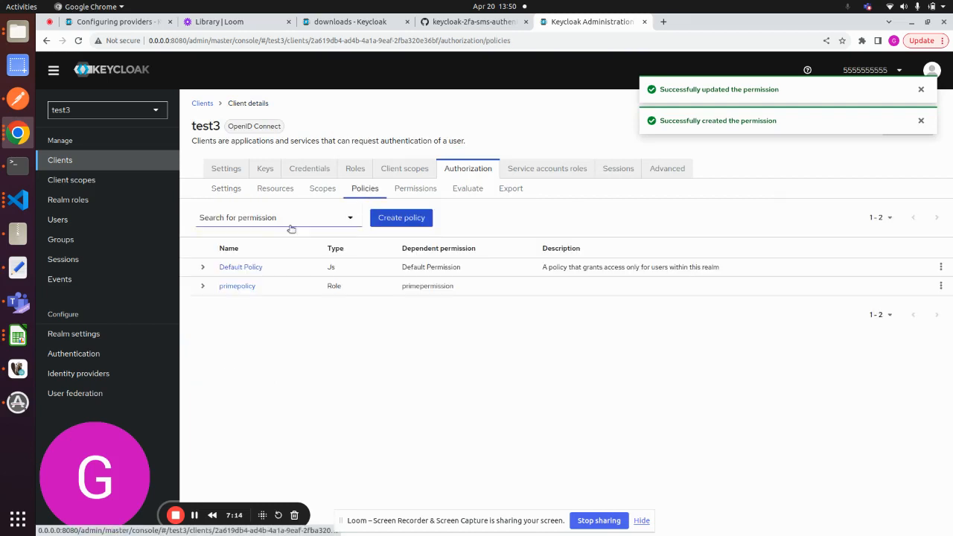
pyautogui.click(203, 287)
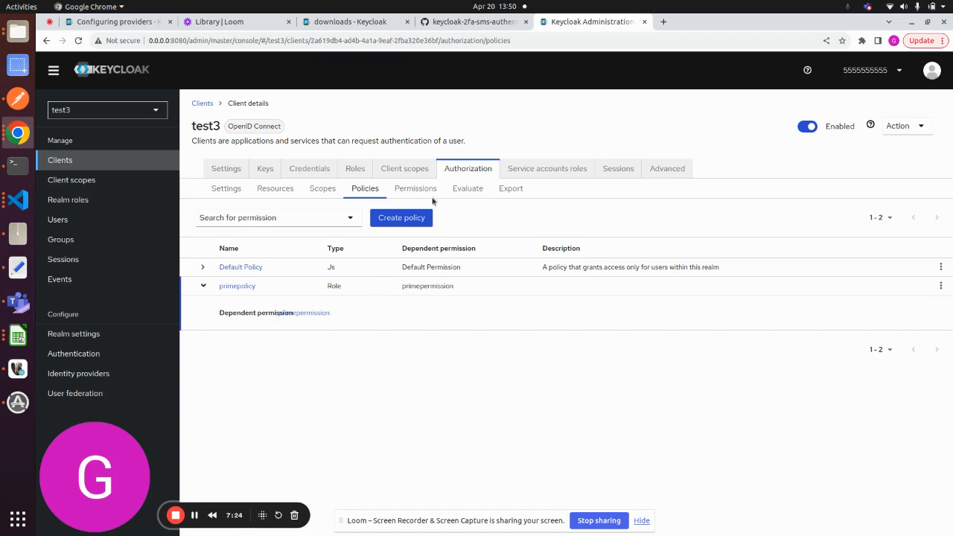
# - Evaluate the test3 client's authorization for primeuser without a role and expand the Default Resource result
pyautogui.click(468, 188)
pyautogui.scroll(-2, 465, 342)
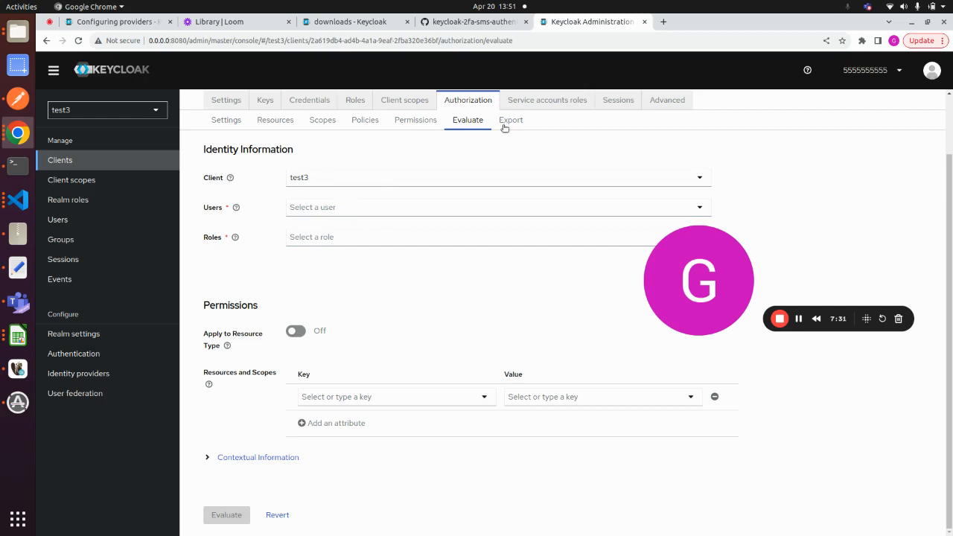
pyautogui.click(340, 208)
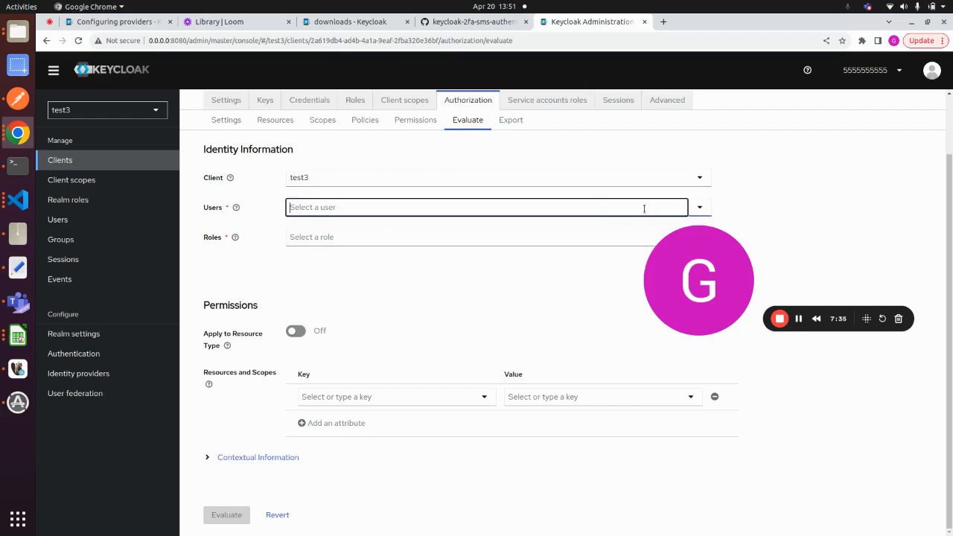
pyautogui.write('pri')
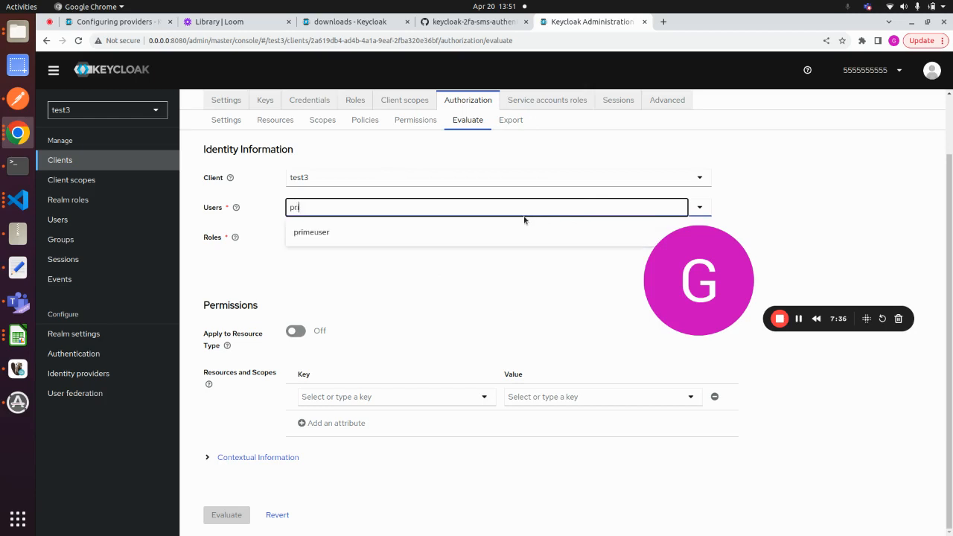
pyautogui.click(315, 231)
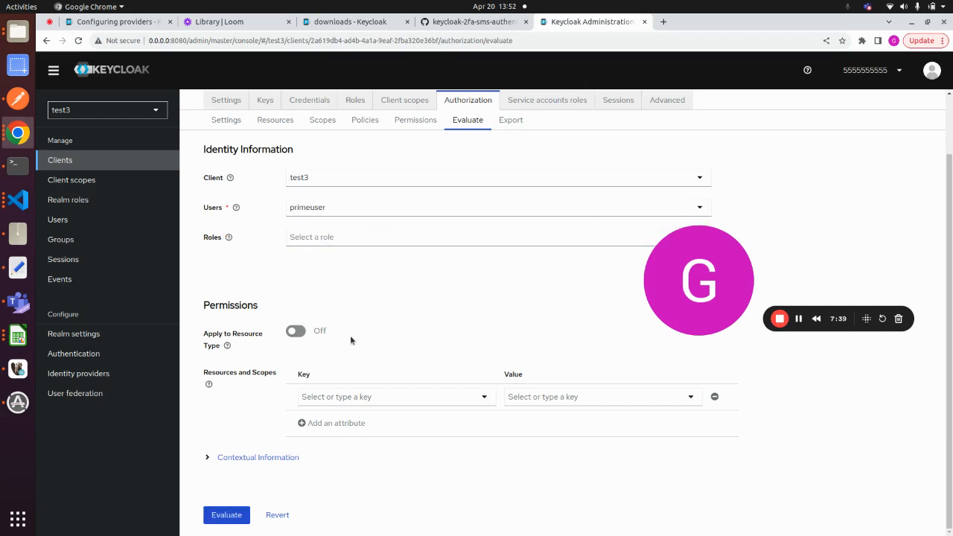
pyautogui.click(227, 520)
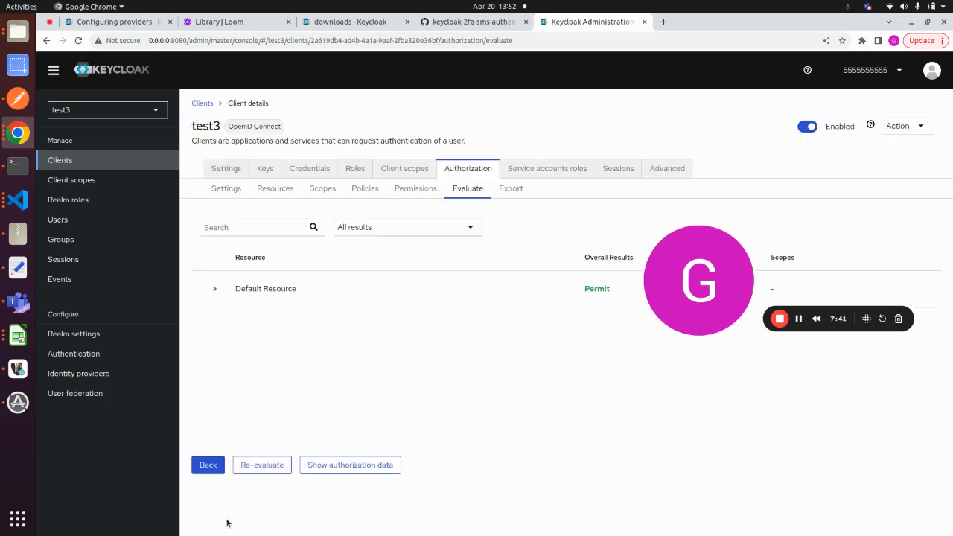
pyautogui.click(215, 291)
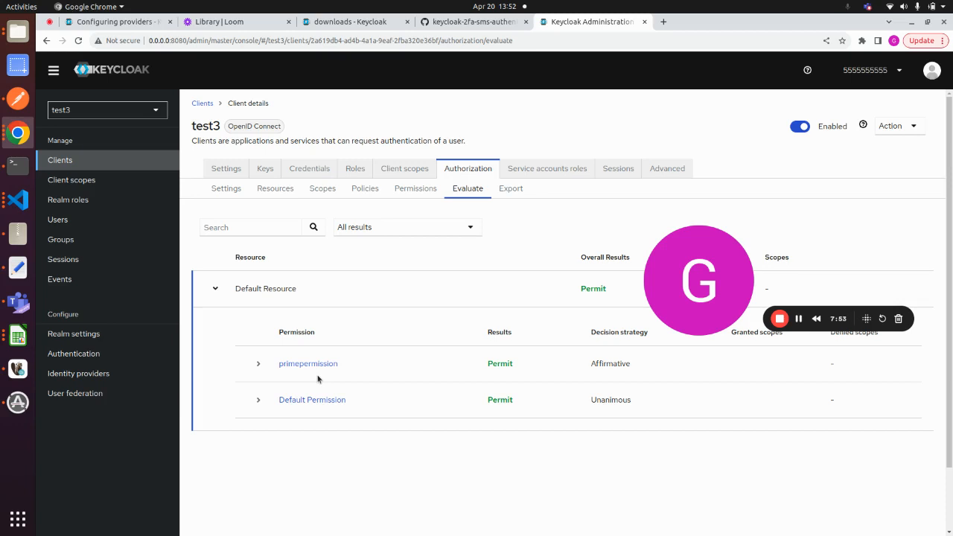
# - Open the browser's developer tools on the evaluation results page and show the network activity
pyautogui.rightClick(463, 281)
pyautogui.click(491, 432)
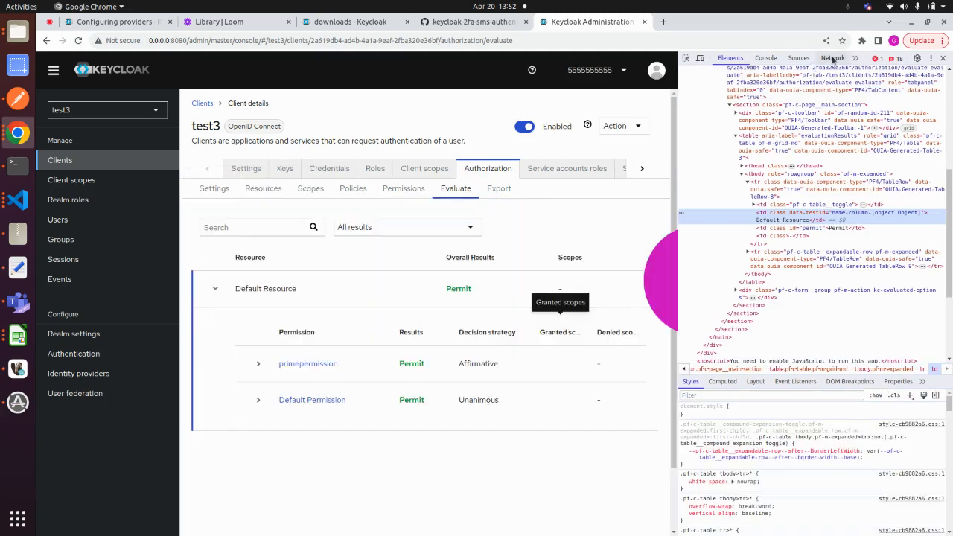
pyautogui.click(832, 57)
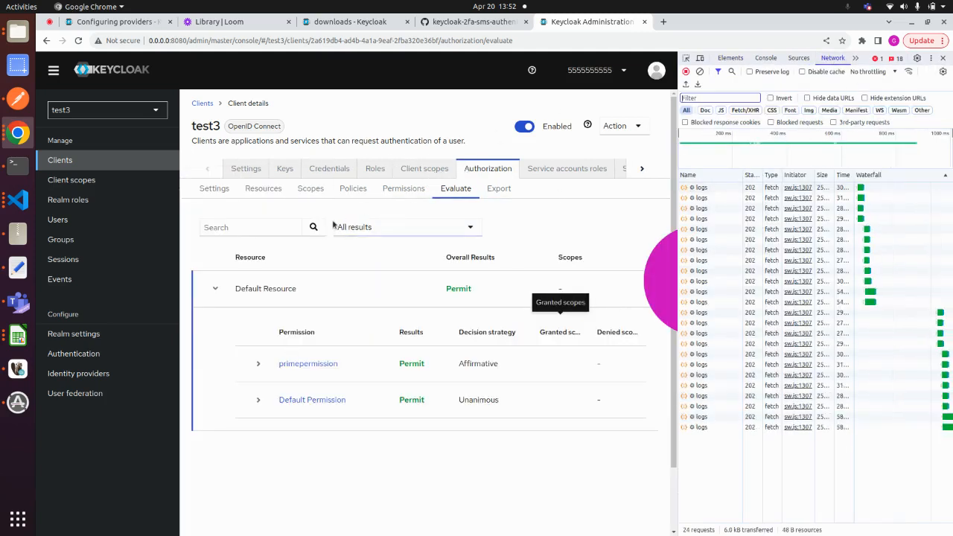
# - Return to a blank authorization evaluation form, filter the network log to Fetch/XHR requests and clear it
pyautogui.click(402, 189)
pyautogui.click(453, 189)
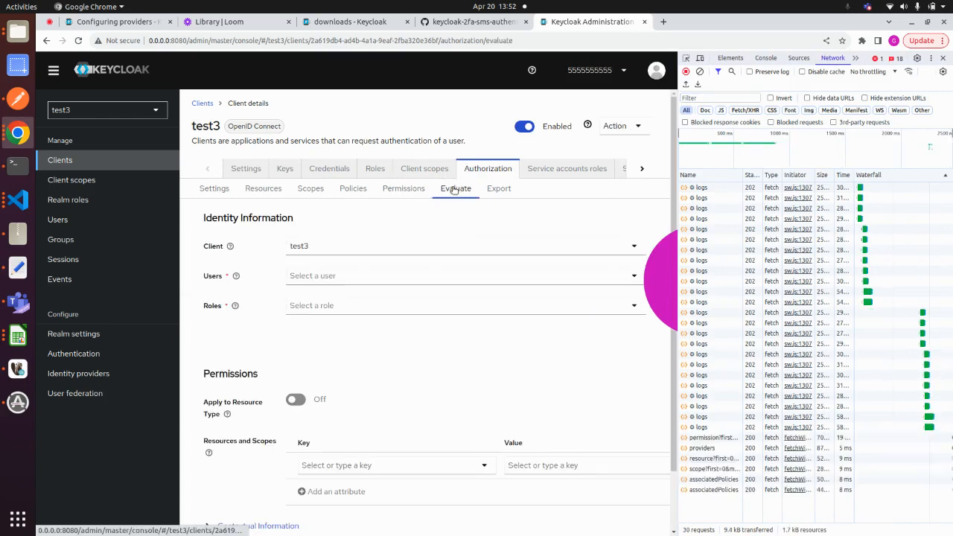
pyautogui.click(351, 275)
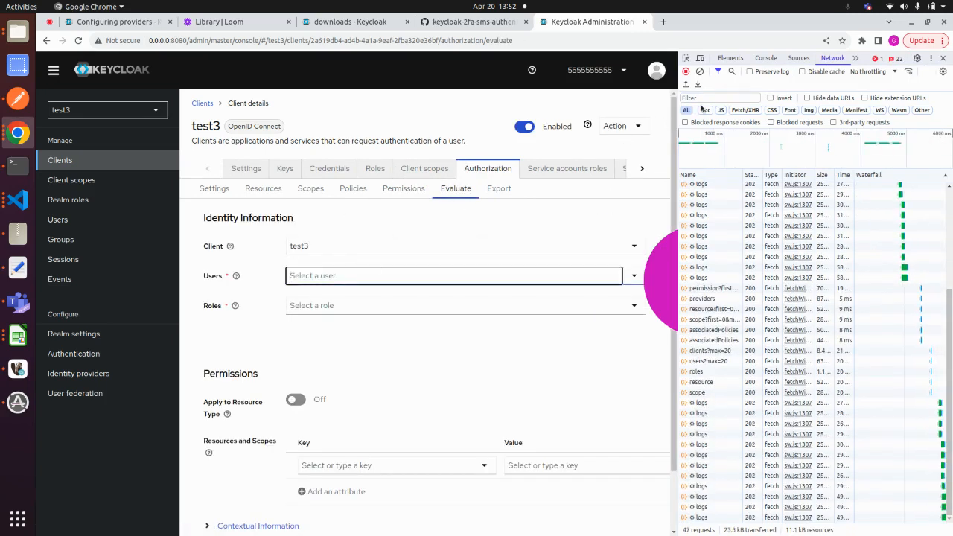
pyautogui.click(745, 109)
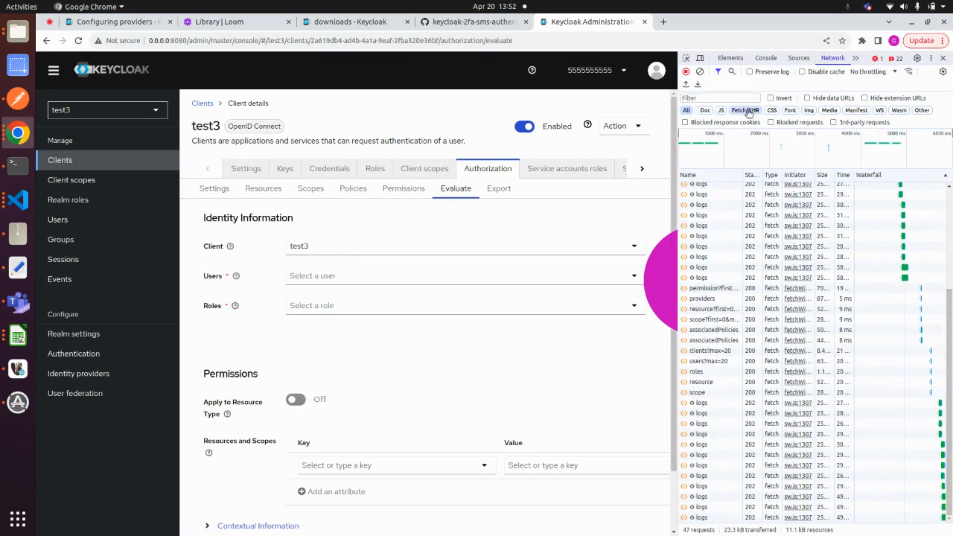
pyautogui.click(699, 72)
# - Evaluate the test3 client's authorization for primeuser without a role, starting from a cleared network log
pyautogui.click(387, 276)
pyautogui.write('prim')
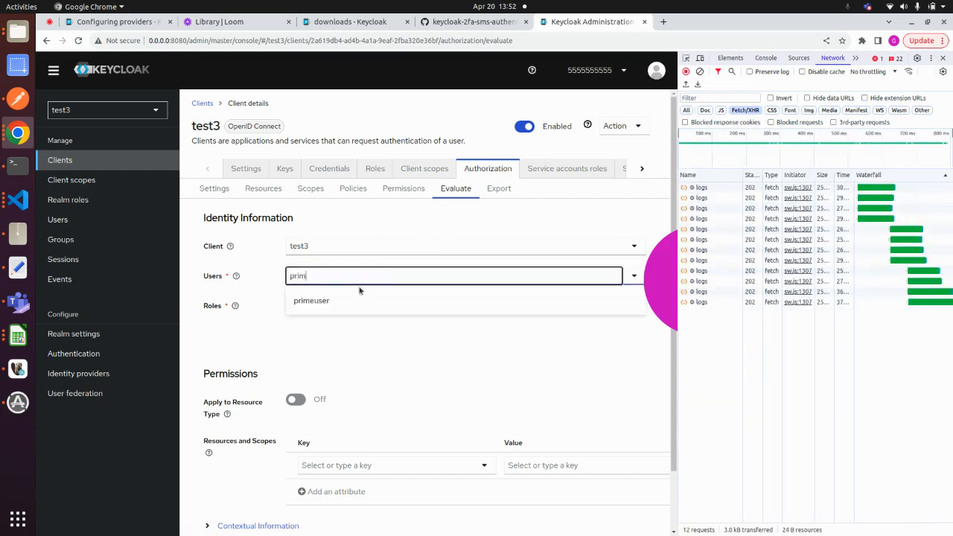
pyautogui.click(323, 299)
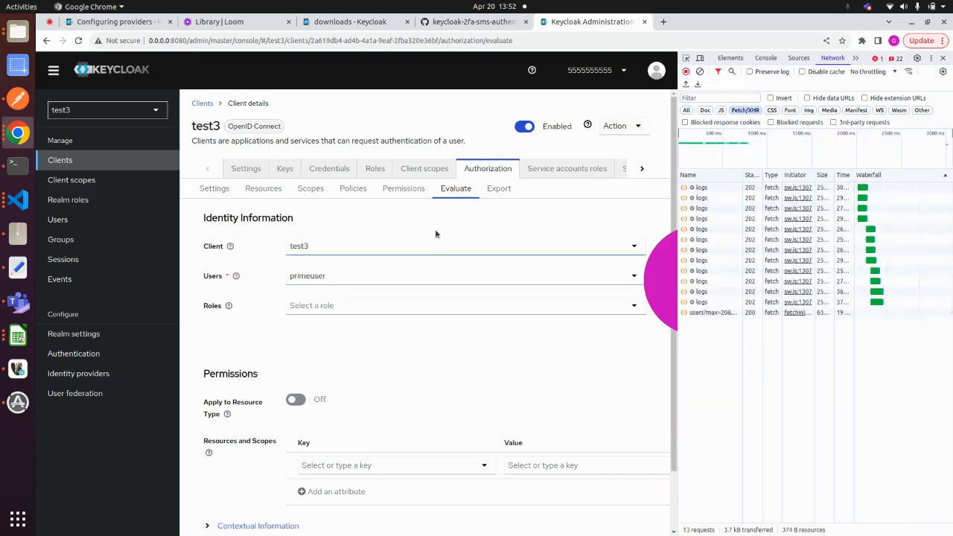
pyautogui.scroll(-2, 347, 427)
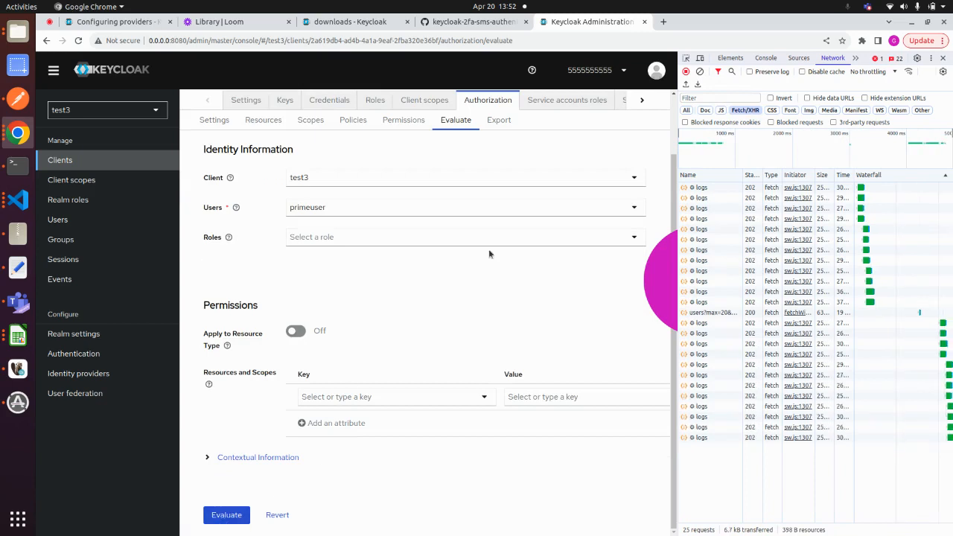
pyautogui.click(700, 71)
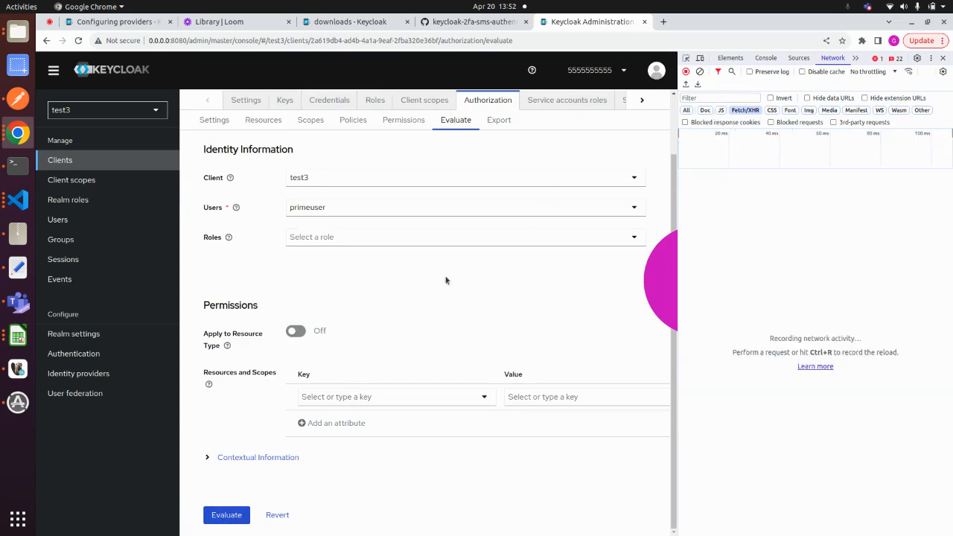
pyautogui.click(232, 518)
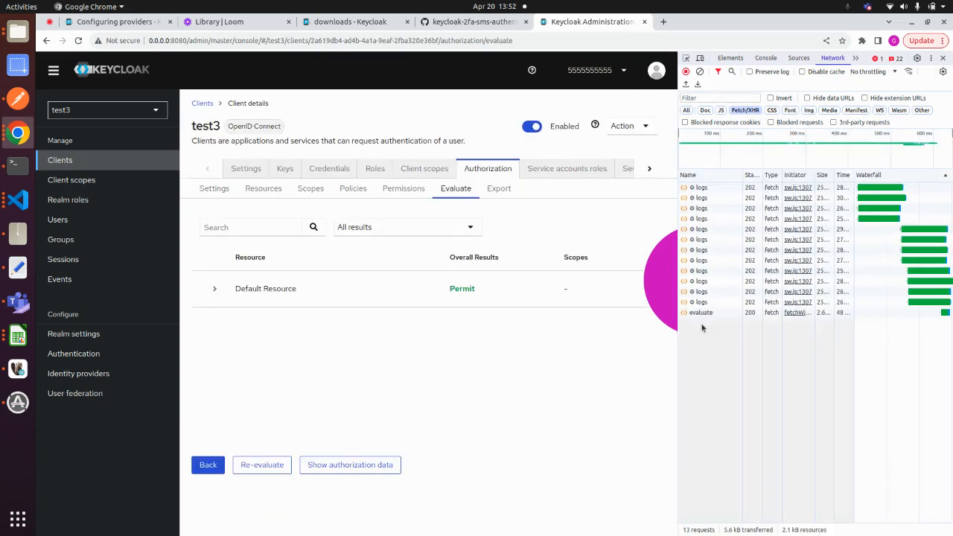
# - Inspect the evaluate request's payload and the rpt object in its response preview, and close the developer tools
pyautogui.click(701, 313)
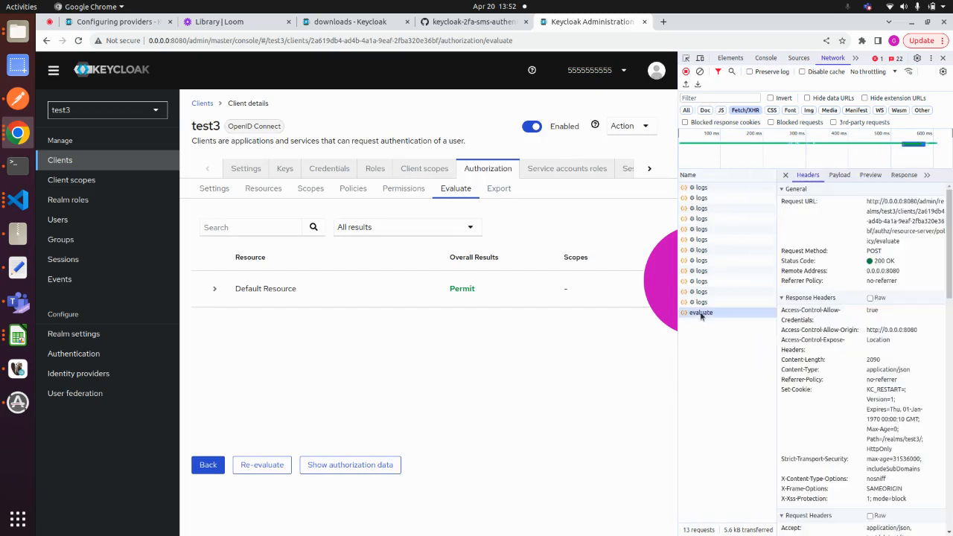
pyautogui.click(846, 175)
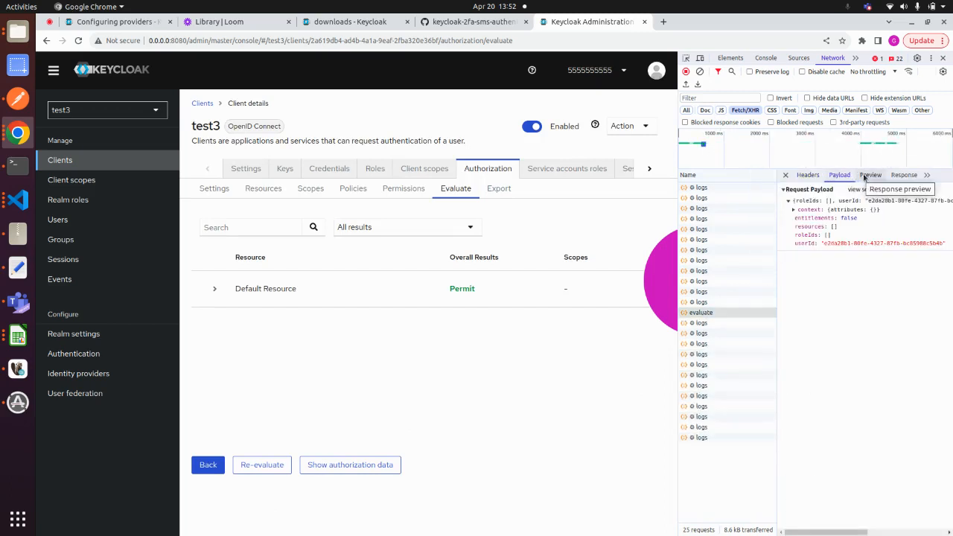
pyautogui.click(863, 176)
pyautogui.click(834, 212)
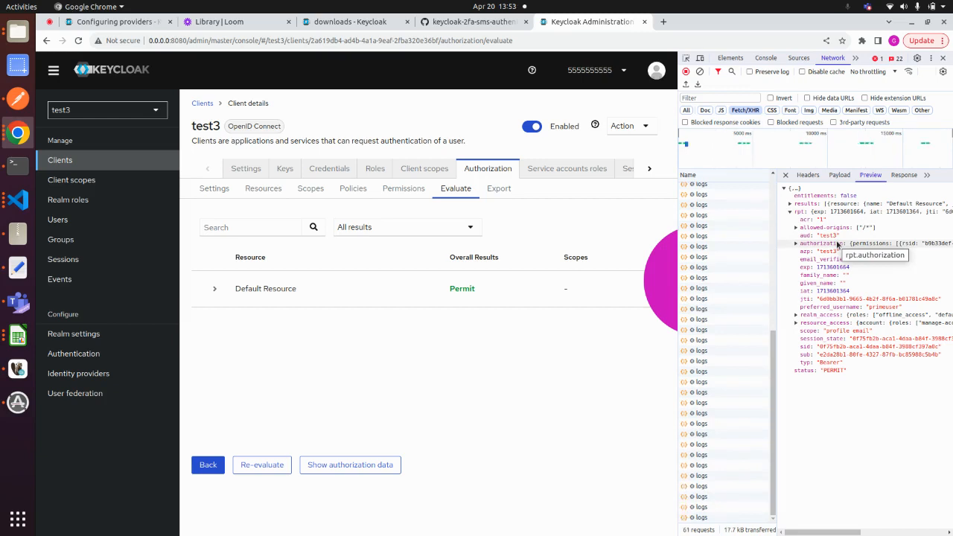
pyautogui.click(943, 58)
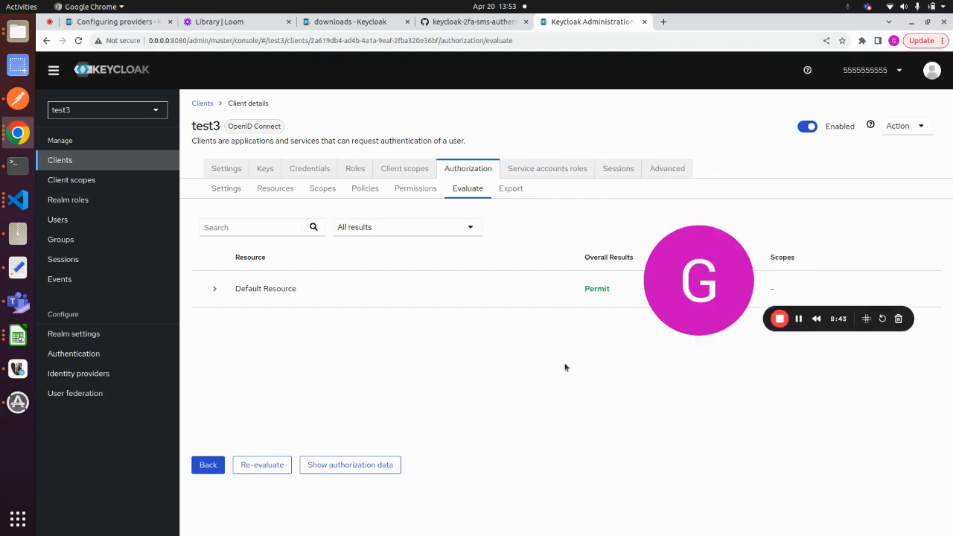